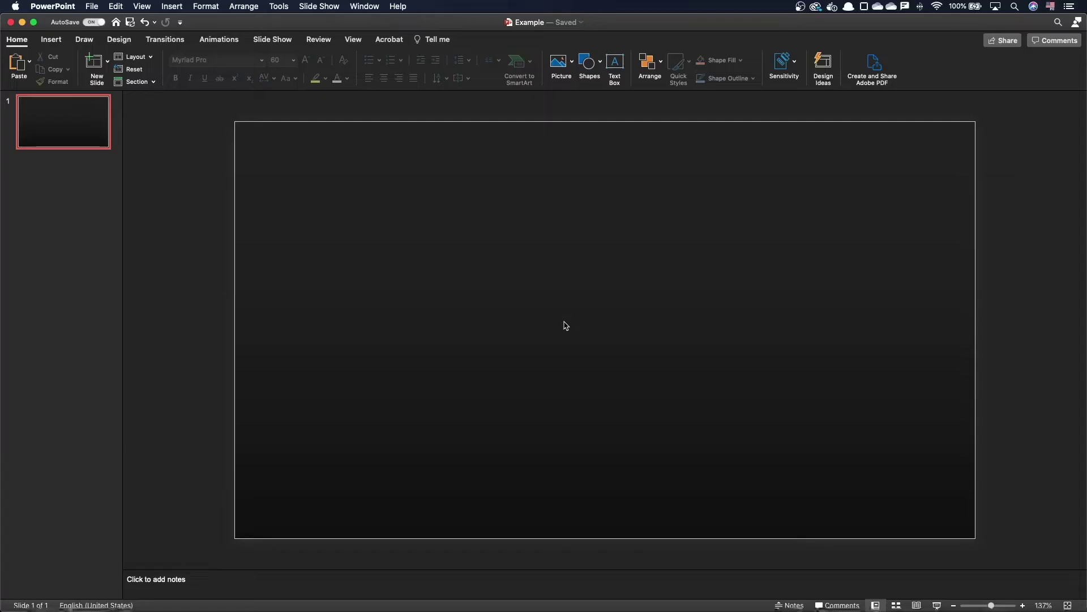
Add a text box reading ARTS in 60 pt Myriad Pro
{"action": "left_click", "coordinate": [587, 319]}
{"action": "type", "text": "ARTS"}
{"action": "key", "text": "super+a"}
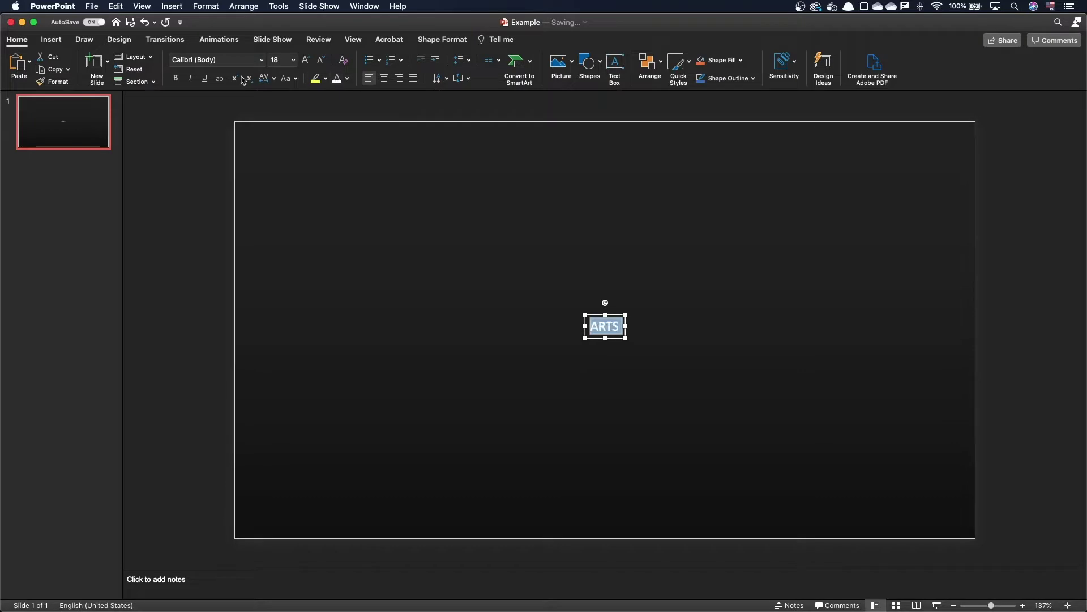
{"action": "left_click", "coordinate": [223, 61]}
{"action": "type", "text": "Myriad Pro"}
{"action": "key", "text": "Return"}
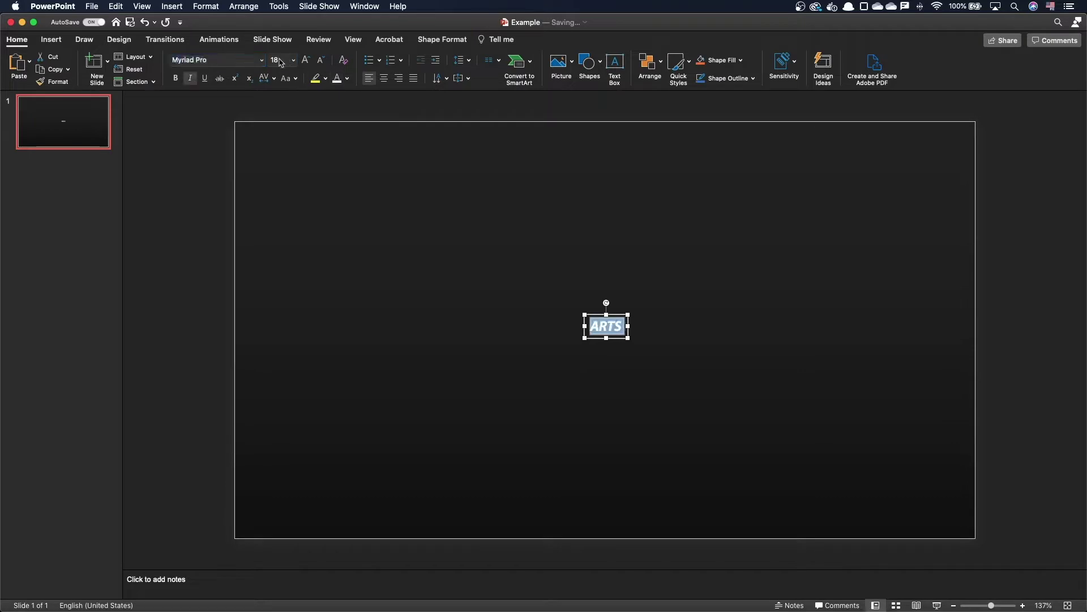
{"action": "left_click", "coordinate": [281, 60]}
{"action": "type", "text": "60"}
{"action": "key", "text": "Return"}
{"action": "key", "text": "Escape"}
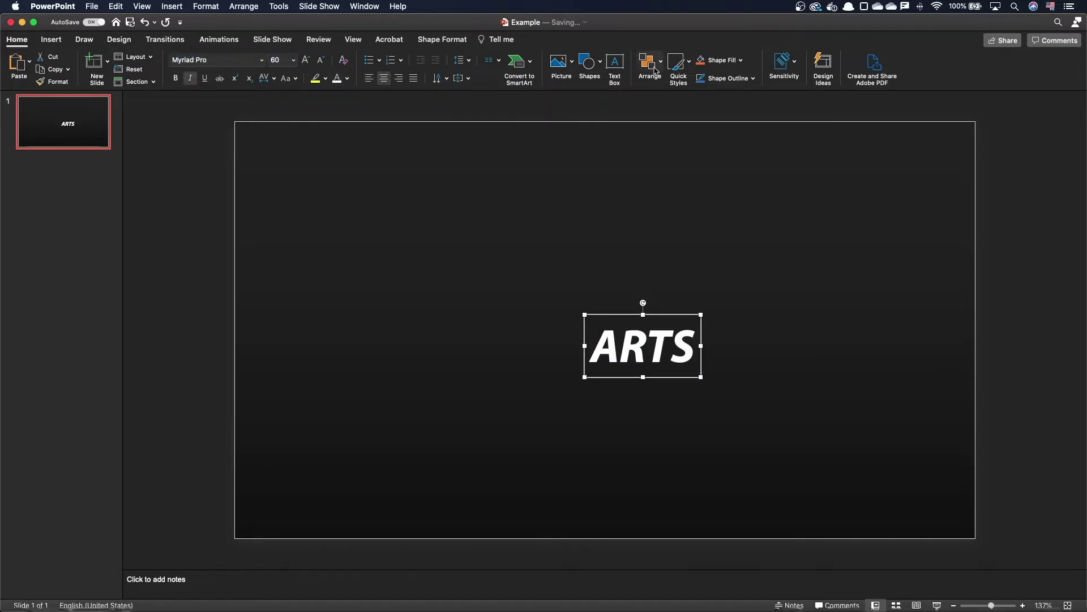
Centre the ARTS box horizontally and vertically on the slide
{"action": "left_click", "coordinate": [650, 65]}
{"action": "mouse_move", "coordinate": [704, 265]}
{"action": "left_click", "coordinate": [825, 277]}
{"action": "left_click", "coordinate": [651, 65]}
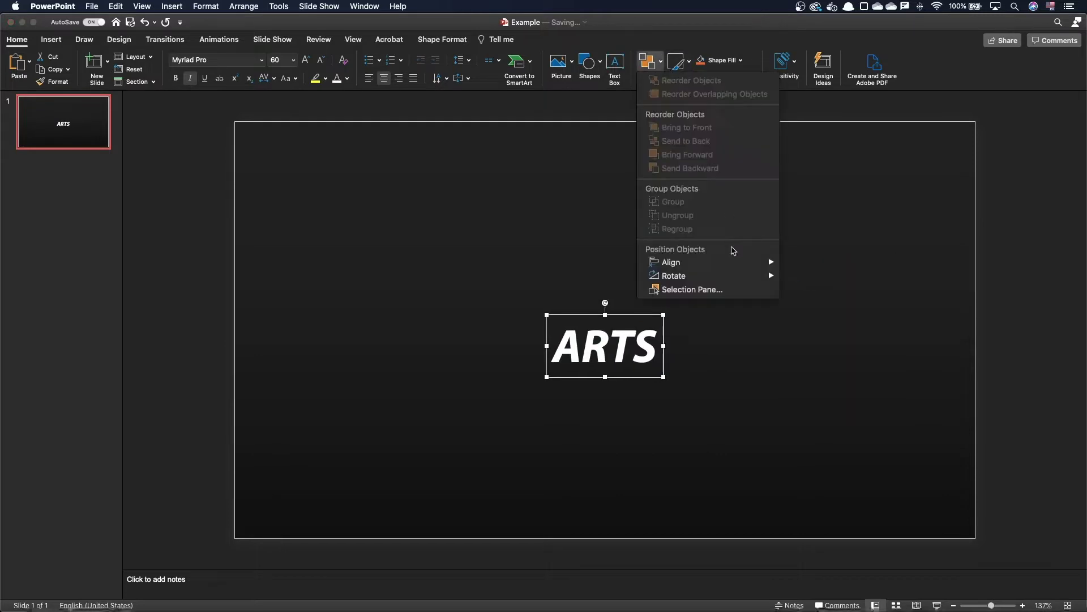
{"action": "mouse_move", "coordinate": [670, 263]}
{"action": "left_click", "coordinate": [813, 323]}
{"action": "left_click", "coordinate": [766, 326]}
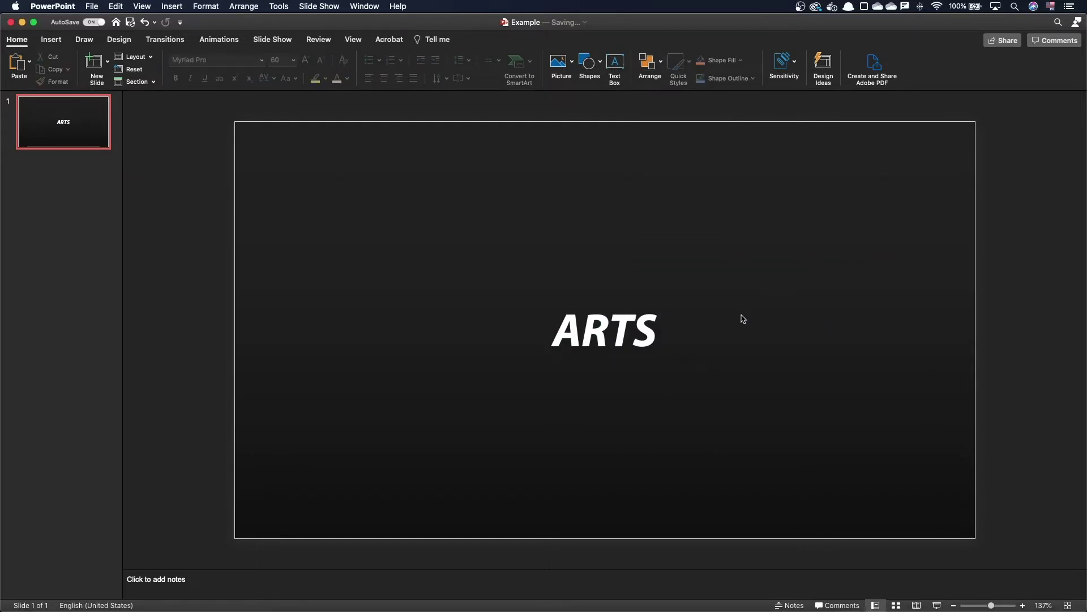
Duplicate the slide with Cmd+D and change the copy's word to STAR
{"action": "key", "text": "super+d"}
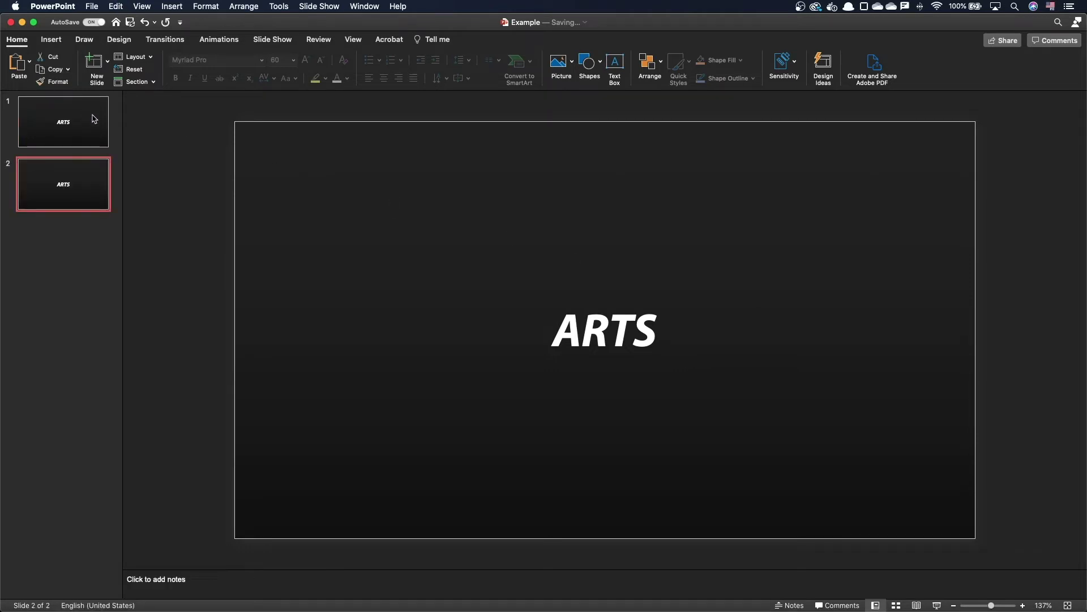
{"action": "double_click", "coordinate": [601, 342]}
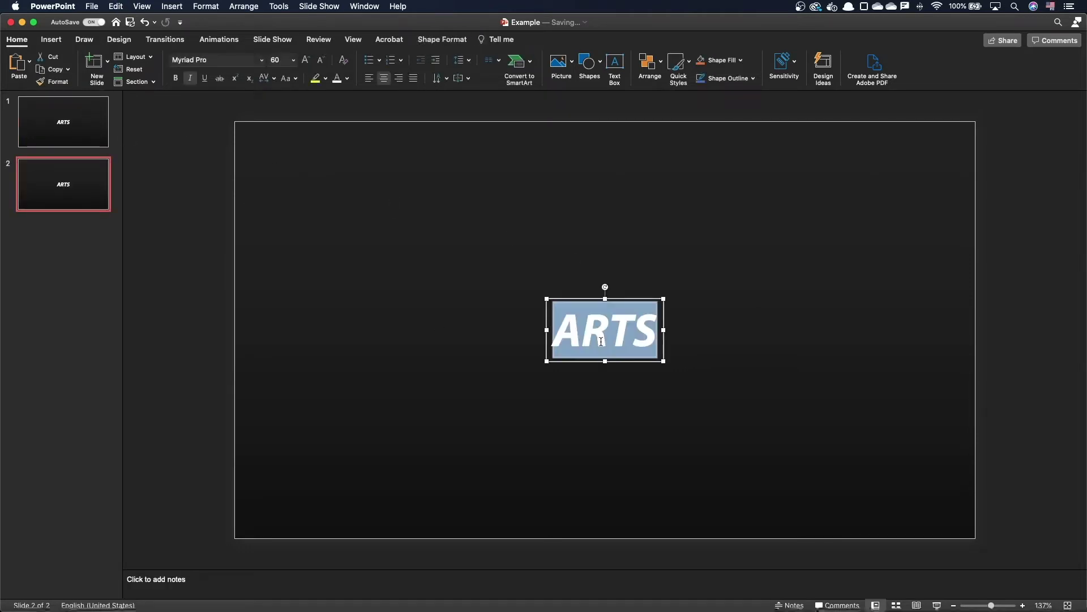
{"action": "type", "text": "STAR"}
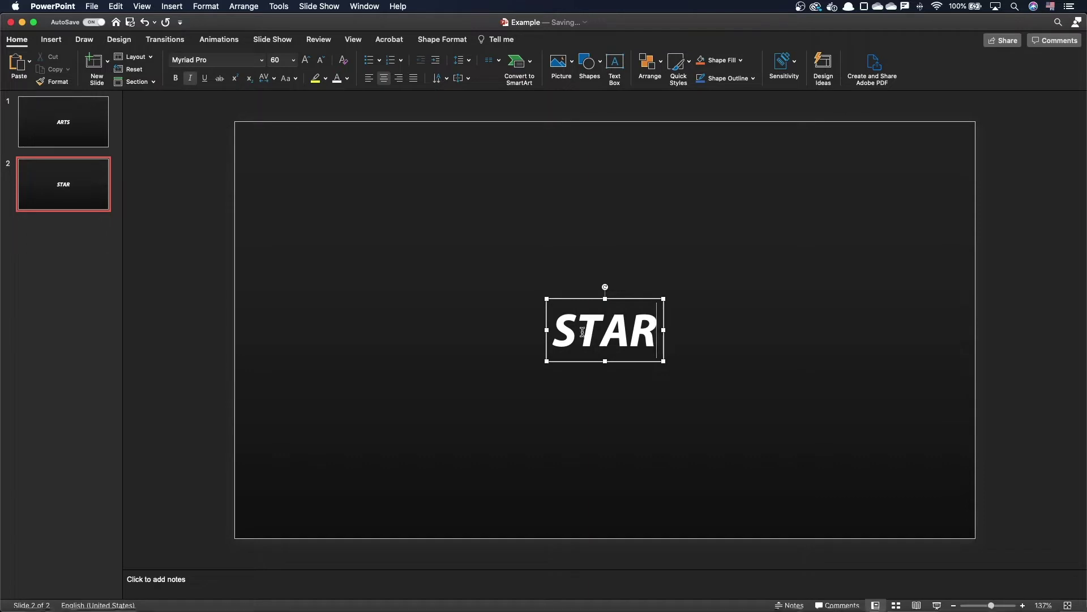
{"action": "left_click", "coordinate": [182, 45]}
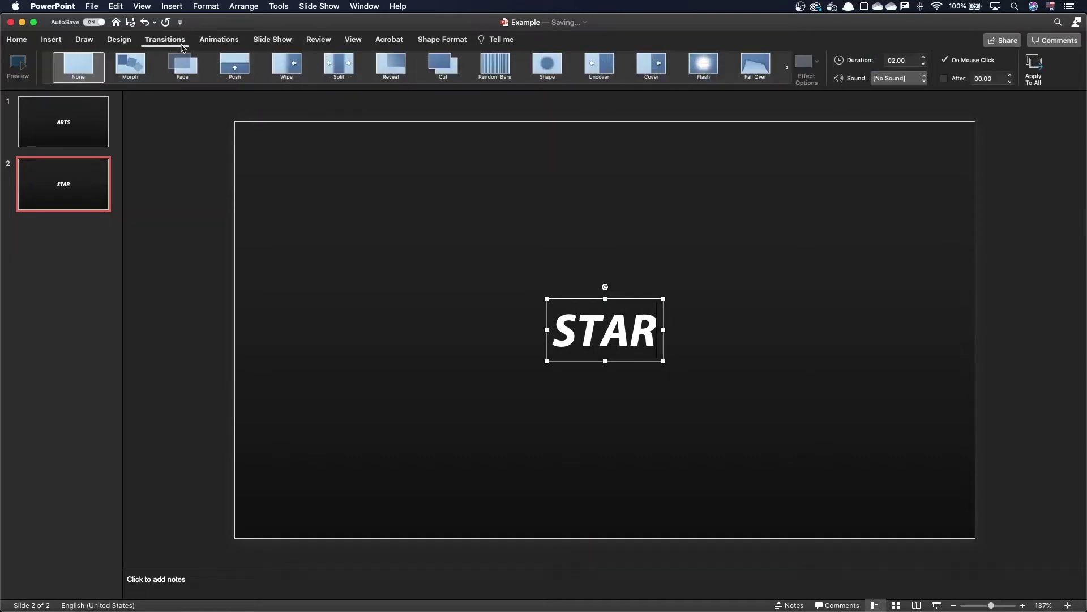
Apply a Morph transition to the STAR slide with the Characters effect option
{"action": "left_click", "coordinate": [142, 67]}
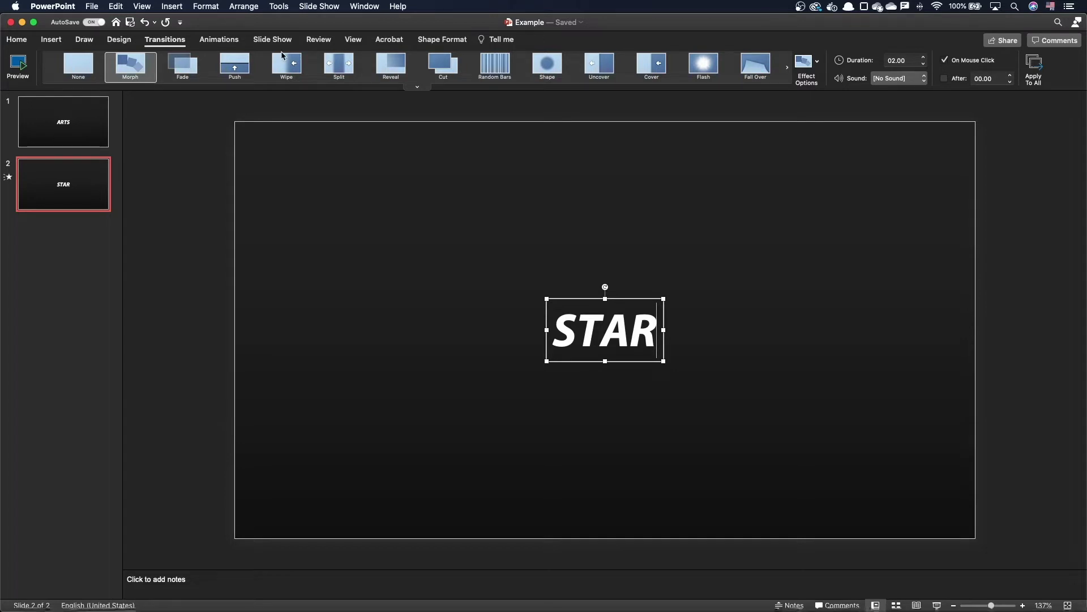
{"action": "left_click", "coordinate": [804, 63]}
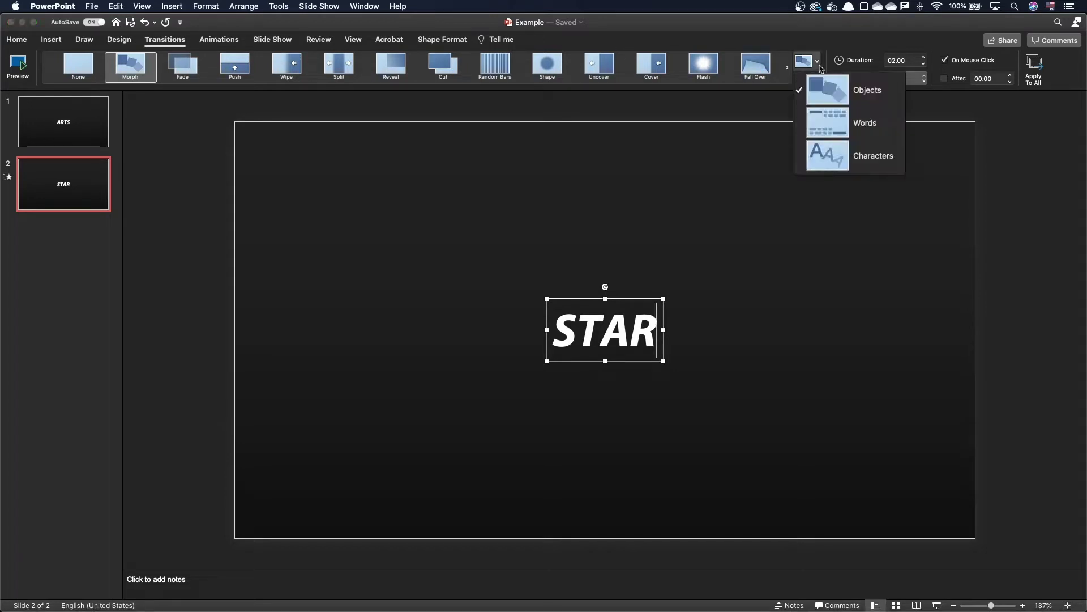
{"action": "left_click", "coordinate": [828, 154]}
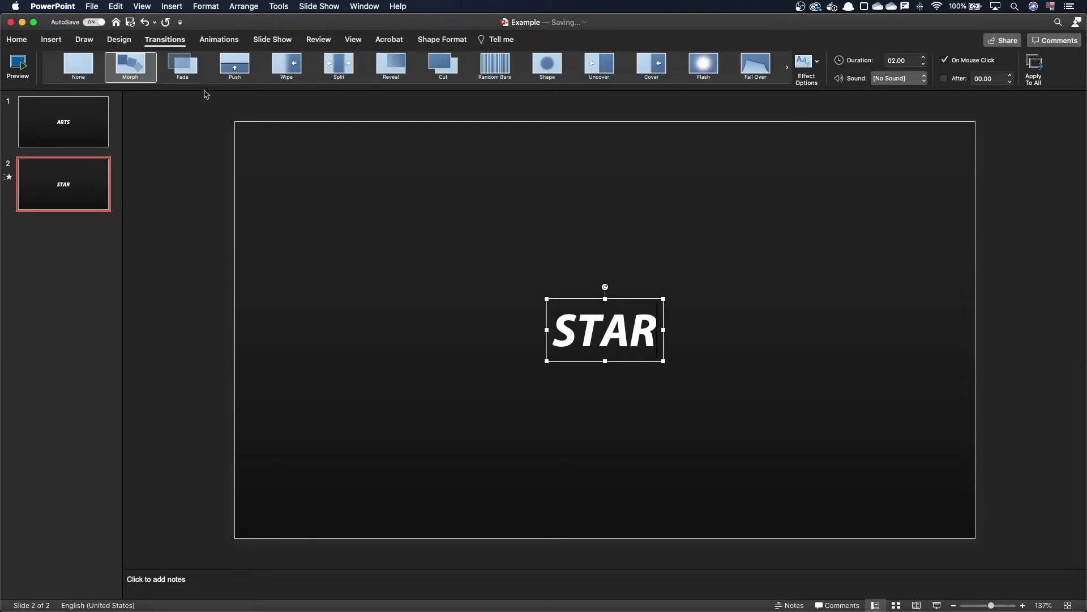
{"action": "left_click", "coordinate": [89, 121]}
Replace ARTS with HEART on slide 1 and preview the slide show morphing into STAR
{"action": "double_click", "coordinate": [619, 334]}
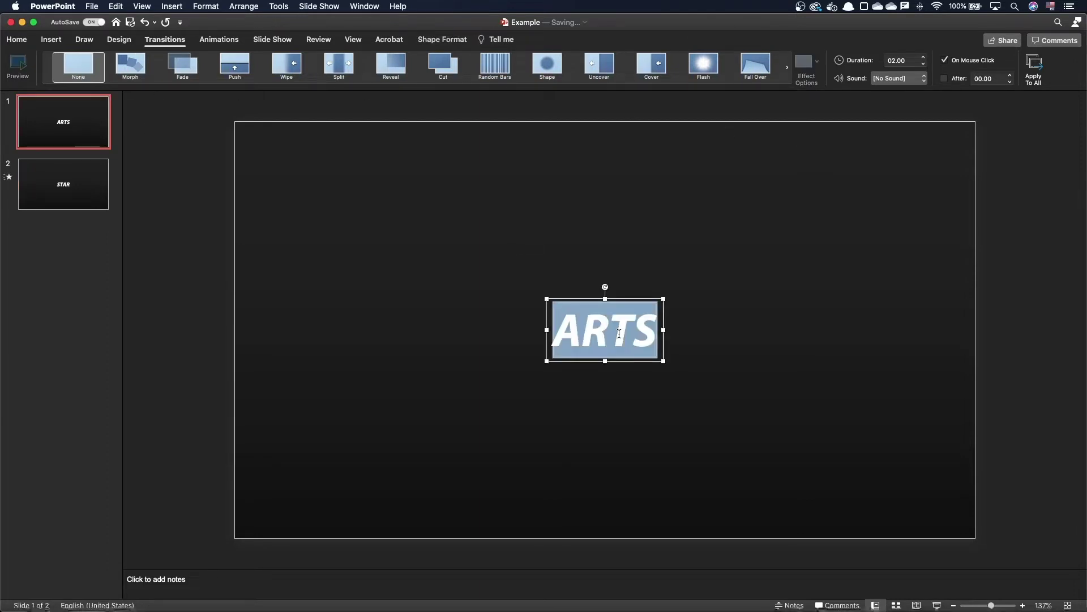
{"action": "type", "text": "HEART"}
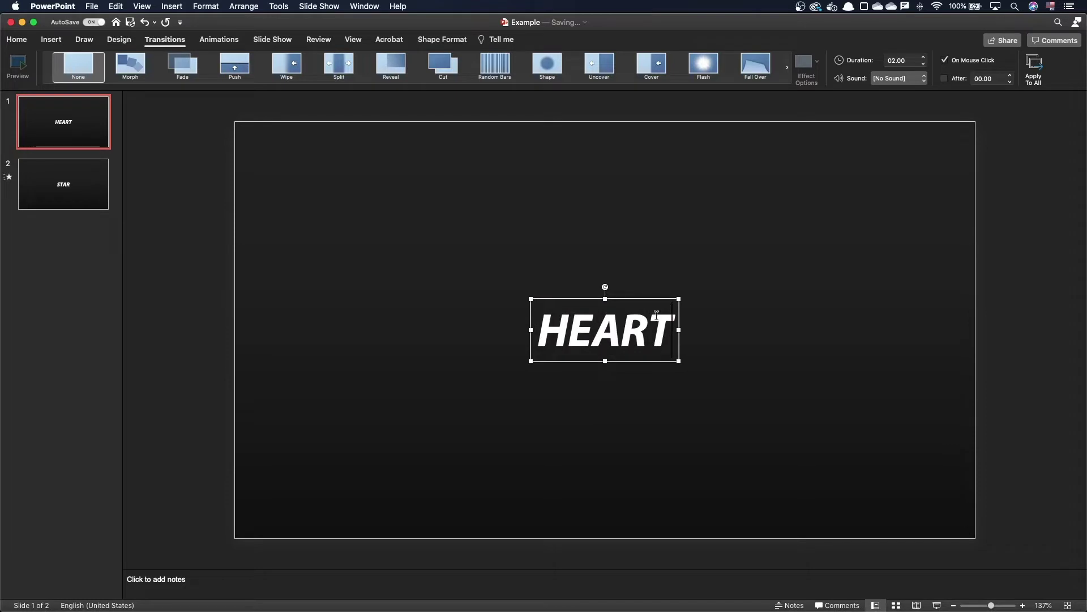
{"action": "left_click", "coordinate": [696, 294]}
{"action": "left_click", "coordinate": [938, 605]}
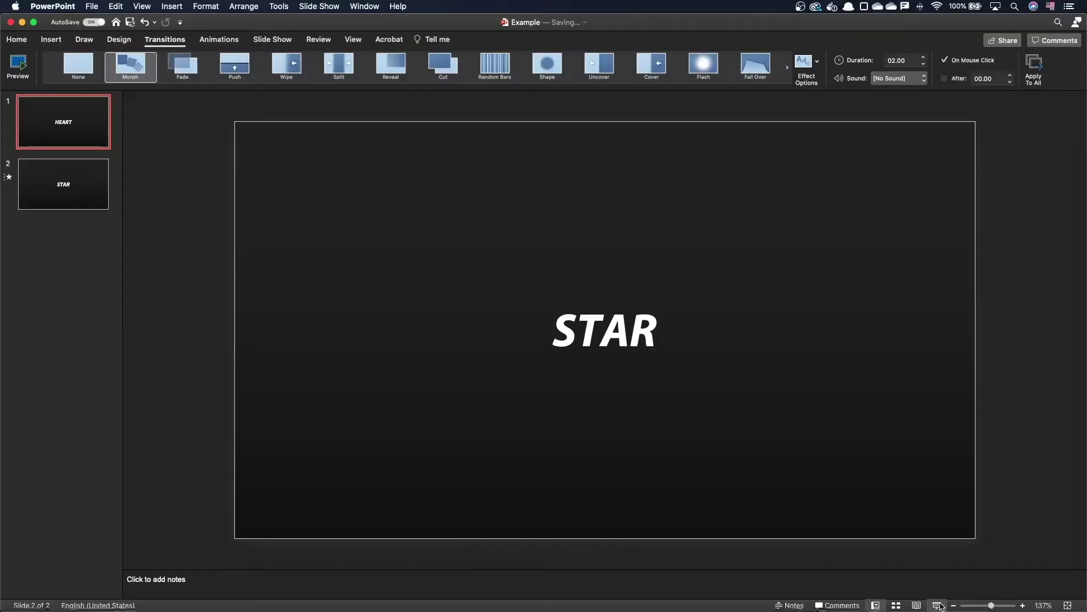
Change the word to CREATIVE on slide 2 and slide 1, keeping the boxes aligned
{"action": "double_click", "coordinate": [610, 335]}
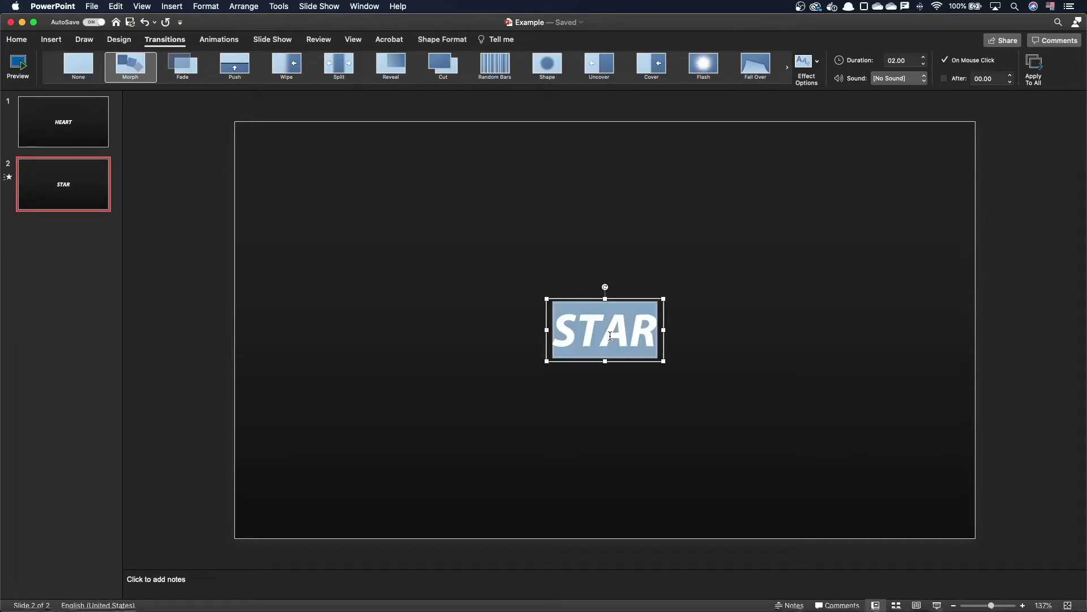
{"action": "type", "text": "CREATIVE"}
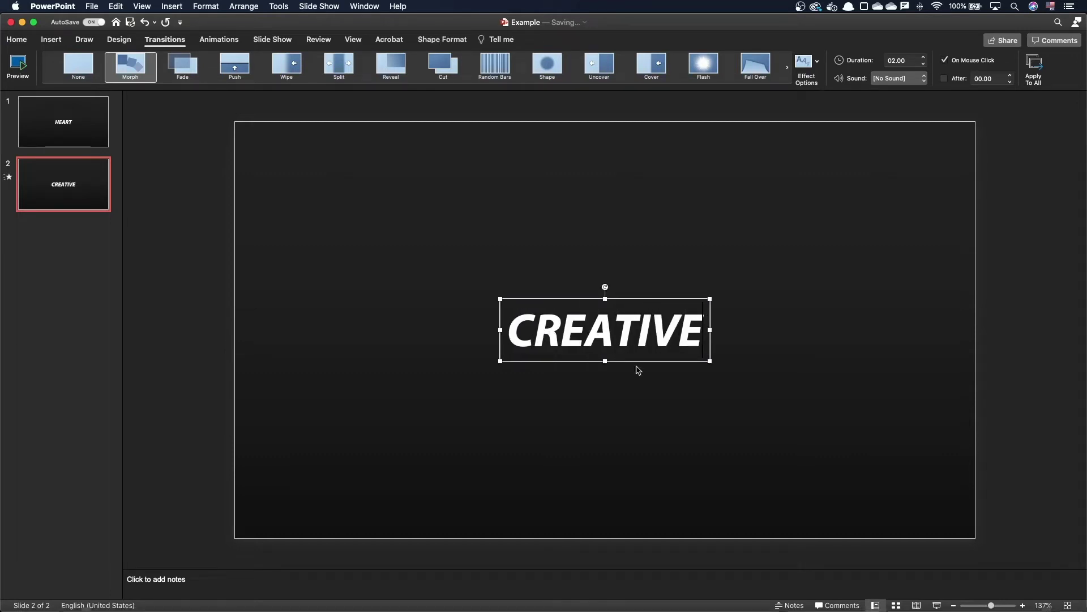
{"action": "left_click", "coordinate": [633, 364]}
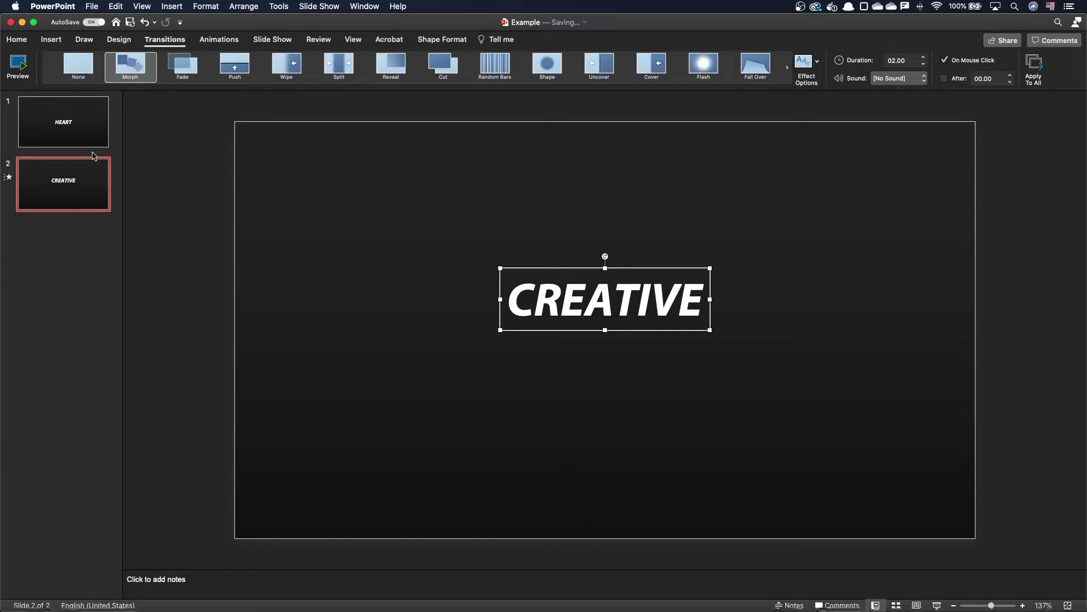
{"action": "key", "text": "Page_Up"}
{"action": "double_click", "coordinate": [605, 328]}
{"action": "type", "text": "CREA"}
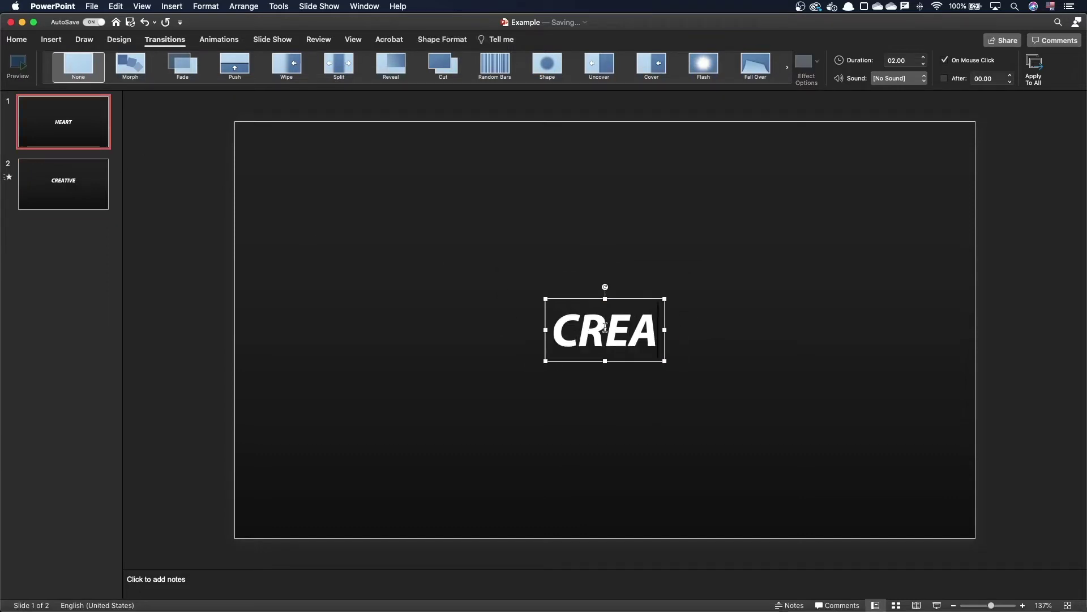
{"action": "type", "text": "TIVE"}
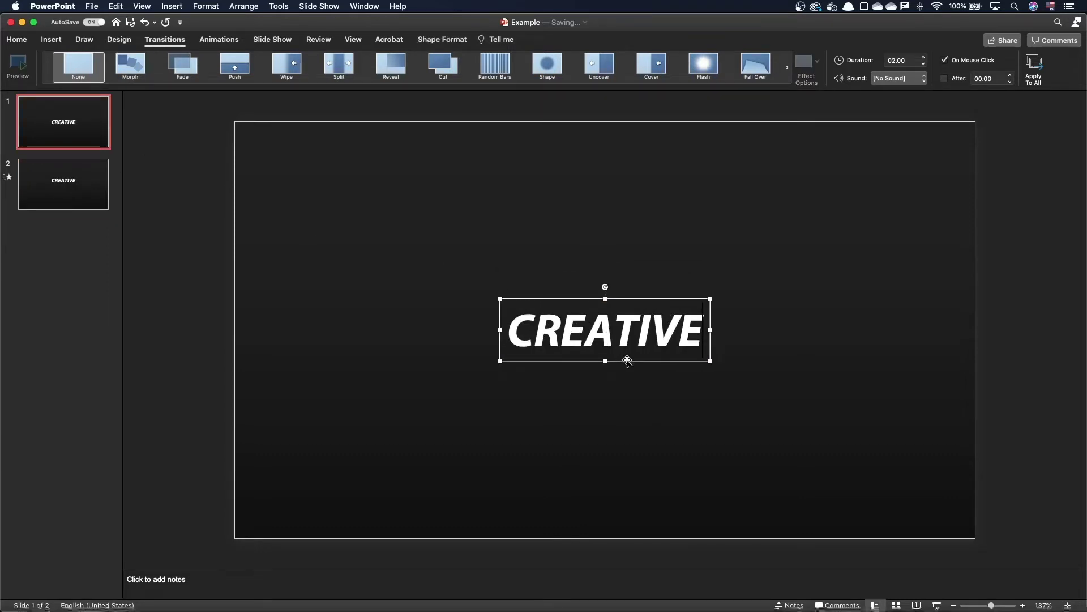
{"action": "left_click_drag", "start_coordinate": [627, 360], "coordinate": [627, 328]}
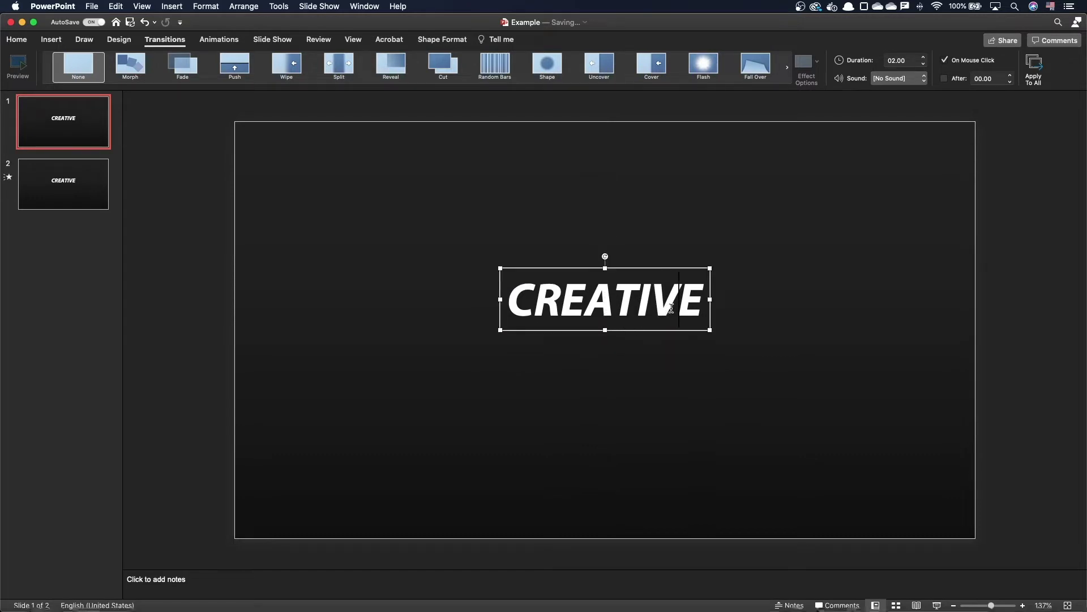
{"action": "key", "text": "super+z"}
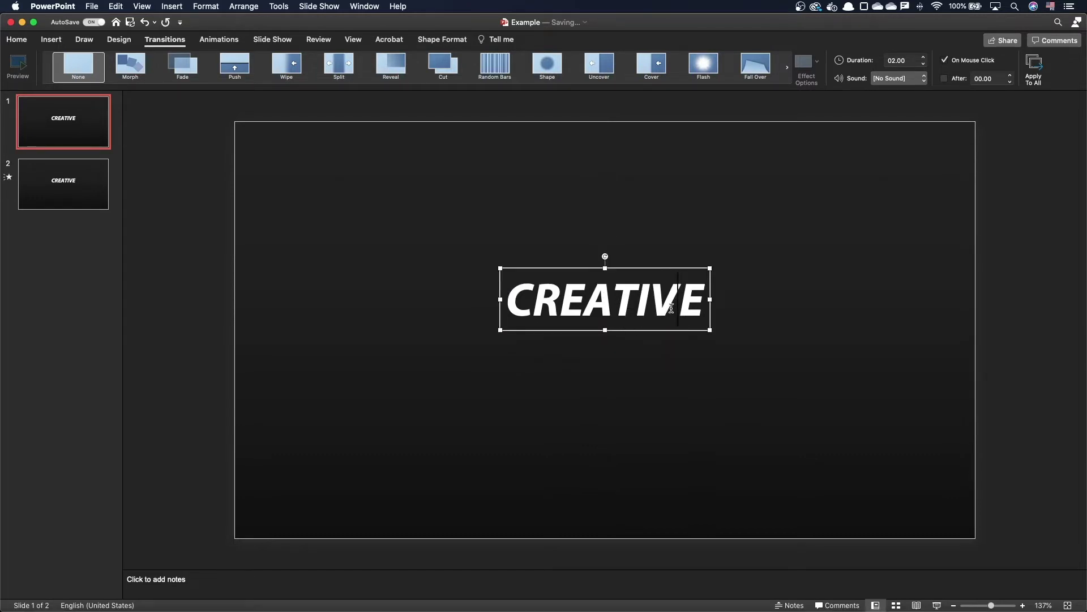
Spread slide 1's CREATIVE letters far apart with inserted spaces
{"action": "key", "text": "Left"}
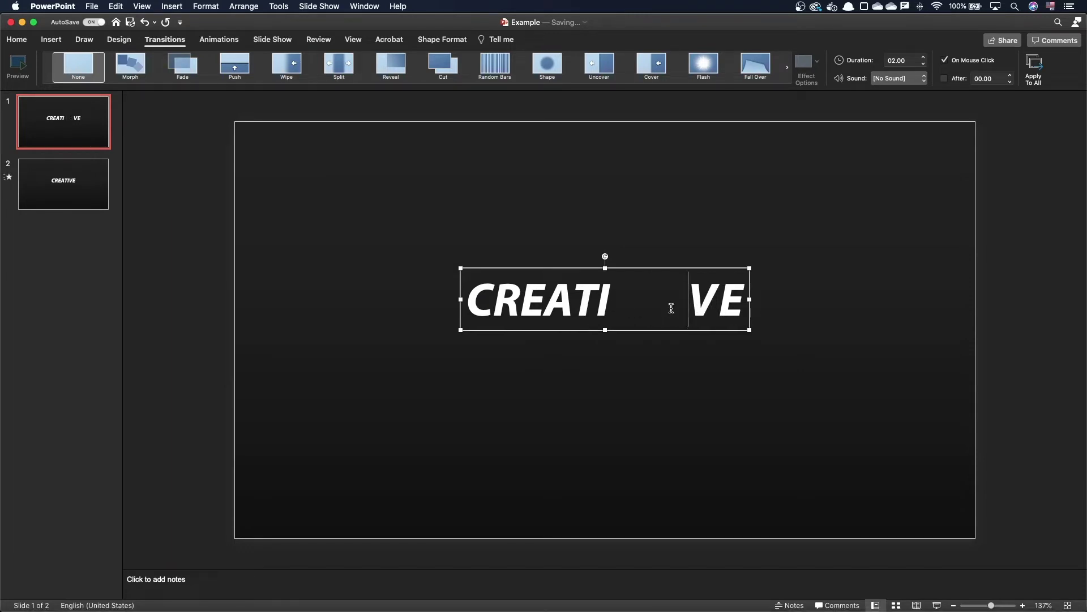
{"action": "key", "text": "Left"}
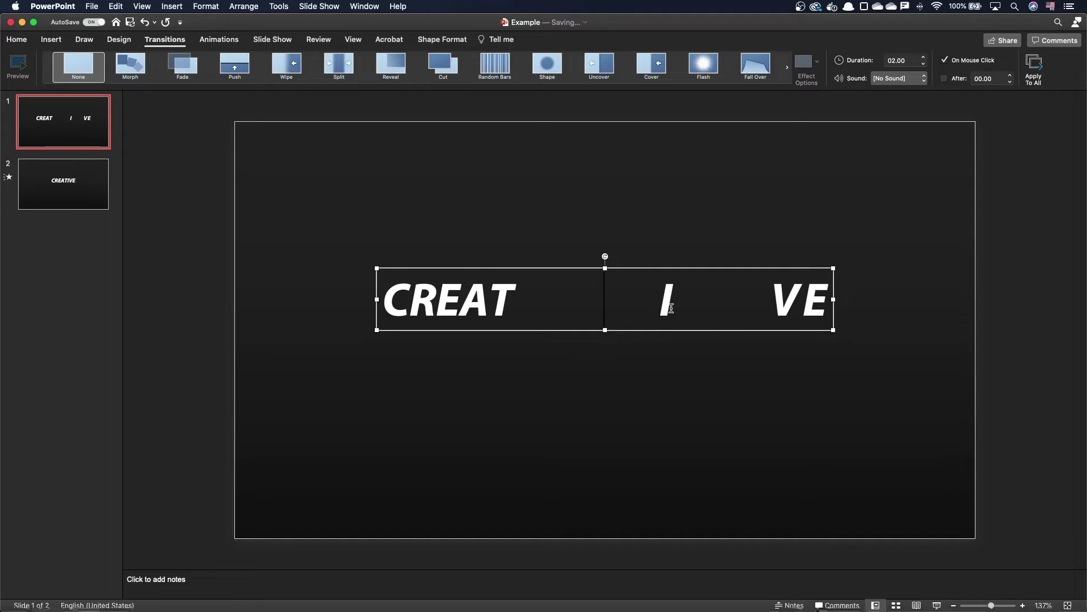
{"action": "key", "text": "Left"}
{"action": "key", "text": "Left"}
{"action": "key", "text": "Left"}
{"action": "key", "text": "Left"}
{"action": "key", "text": "Left"}
{"action": "key", "text": "Left"}
{"action": "key", "text": "Left"}
{"action": "key", "text": "Left"}
{"action": "key", "text": "Left"}
{"action": "key", "text": "Left"}
{"action": "key", "text": "Left"}
{"action": "key", "text": "Left"}
{"action": "key", "text": "Left"}
{"action": "key", "text": "Left"}
{"action": "key", "text": "Left"}
{"action": "key", "text": "Left"}
{"action": "key", "text": "Left"}
{"action": "key", "text": "Left"}
{"action": "key", "text": "Left"}
{"action": "key", "text": "Left"}
{"action": "key", "text": "Left"}
{"action": "key", "text": "Left"}
{"action": "key", "text": "Left"}
{"action": "key", "text": "Left"}
{"action": "key", "text": "Left"}
{"action": "key", "text": "Left"}
{"action": "key", "text": "Left"}
{"action": "key", "text": "Left"}
{"action": "key", "text": "Left"}
{"action": "key", "text": "Left"}
{"action": "key", "text": "Left"}
{"action": "key", "text": "Left"}
{"action": "key", "text": "Left"}
{"action": "key", "text": "Left"}
{"action": "key", "text": "Left"}
{"action": "key", "text": "Left"}
{"action": "key", "text": "Left"}
{"action": "key", "text": "Left"}
{"action": "key", "text": "Left"}
{"action": "key", "text": "Left"}
{"action": "key", "text": "Left"}
{"action": "key", "text": "Left"}
{"action": "key", "text": "Left"}
{"action": "key", "text": "Left"}
{"action": "key", "text": "Left"}
{"action": "key", "text": "Left"}
{"action": "key", "text": "Left"}
{"action": "key", "text": "Left"}
{"action": "key", "text": "Left"}
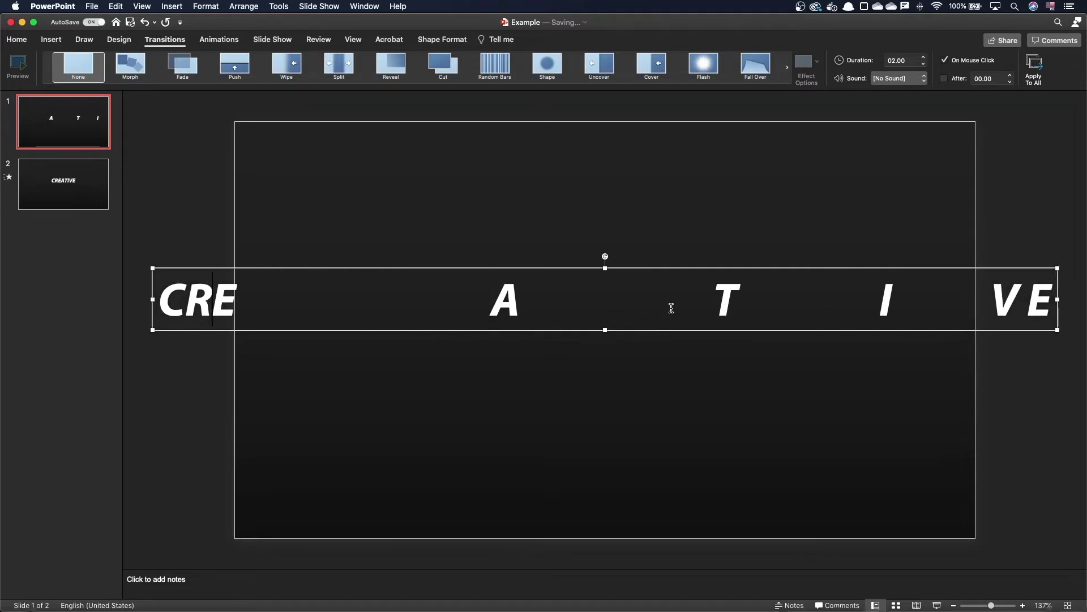
{"action": "key", "text": "Left"}
{"action": "key", "text": "Left"}
{"action": "key", "text": "Left"}
{"action": "key", "text": "Left"}
{"action": "key", "text": "Left"}
{"action": "key", "text": "Left"}
{"action": "key", "text": "Left"}
{"action": "key", "text": "Left"}
{"action": "key", "text": "Left"}
{"action": "key", "text": "Left"}
{"action": "key", "text": "Left"}
{"action": "key", "text": "Left"}
{"action": "key", "text": "Left"}
{"action": "key", "text": "Left"}
{"action": "key", "text": "Left"}
{"action": "key", "text": "Left"}
{"action": "key", "text": "Left"}
{"action": "key", "text": "Left"}
{"action": "key", "text": "Left"}
{"action": "key", "text": "Left"}
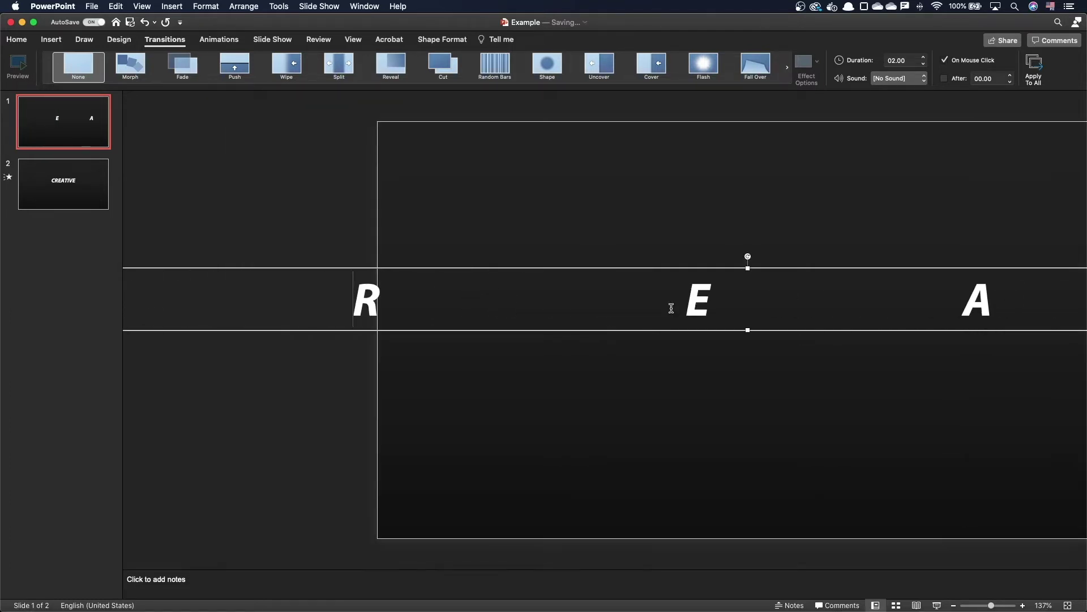
{"action": "left_click", "coordinate": [770, 357]}
Copy slide 2's CREATIVE box to just below the original
{"action": "scroll", "coordinate": [769, 357], "scroll_direction": "down", "scroll_amount": 5}
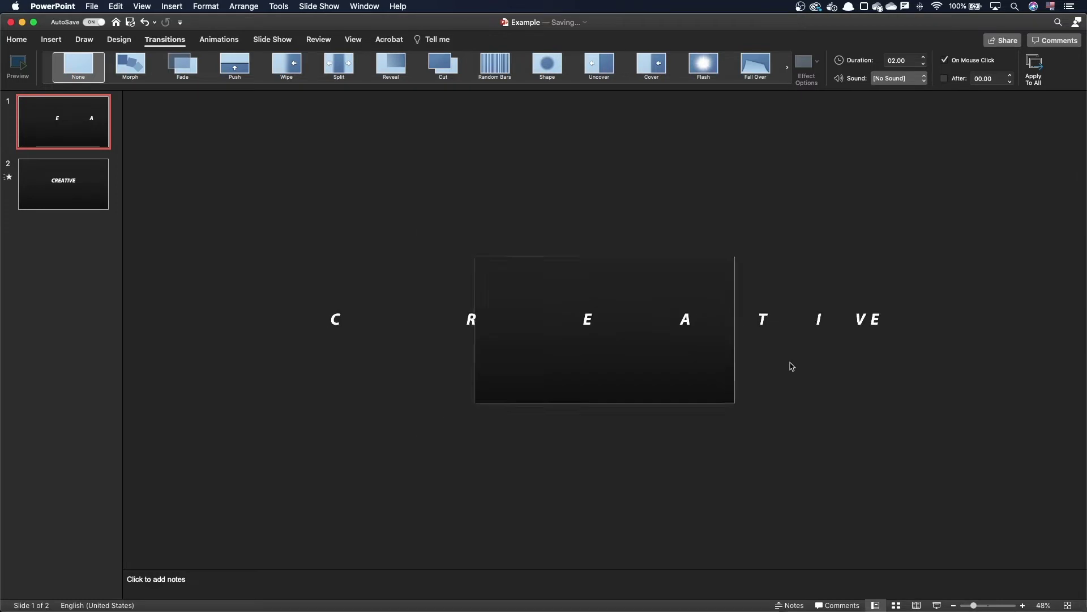
{"action": "left_click", "coordinate": [80, 192]}
{"action": "left_click", "coordinate": [604, 322]}
{"action": "left_click_drag", "start_coordinate": [604, 322], "coordinate": [620, 347]}
Retype the copied line as POWERPOINT and paste it onto slide 1
{"action": "double_click", "coordinate": [620, 342]}
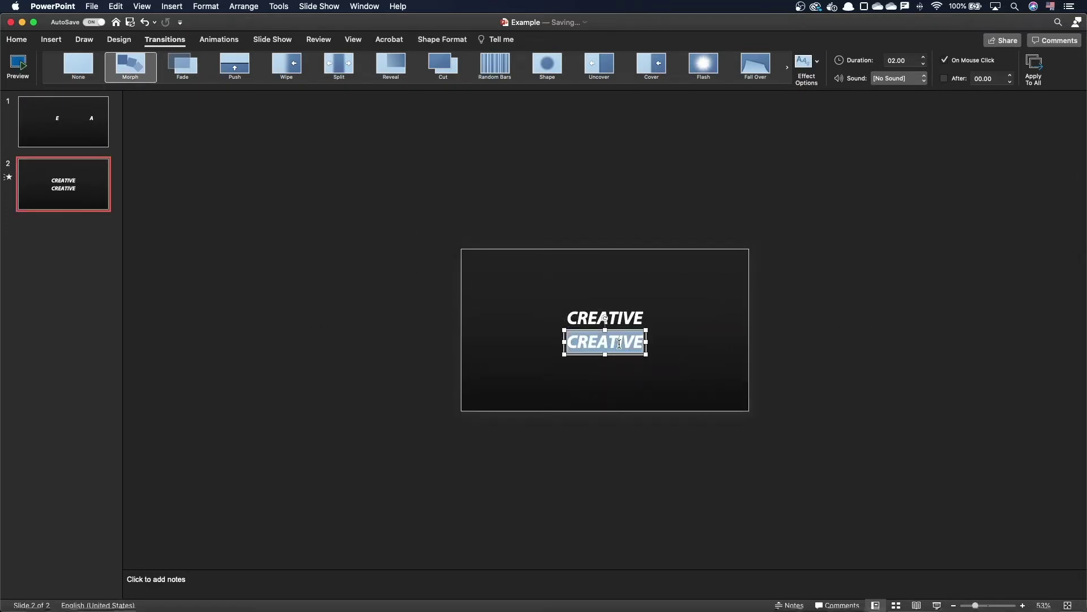
{"action": "type", "text": "POWERPOINT"}
{"action": "scroll", "coordinate": [636, 396], "scroll_direction": "up", "scroll_amount": 5}
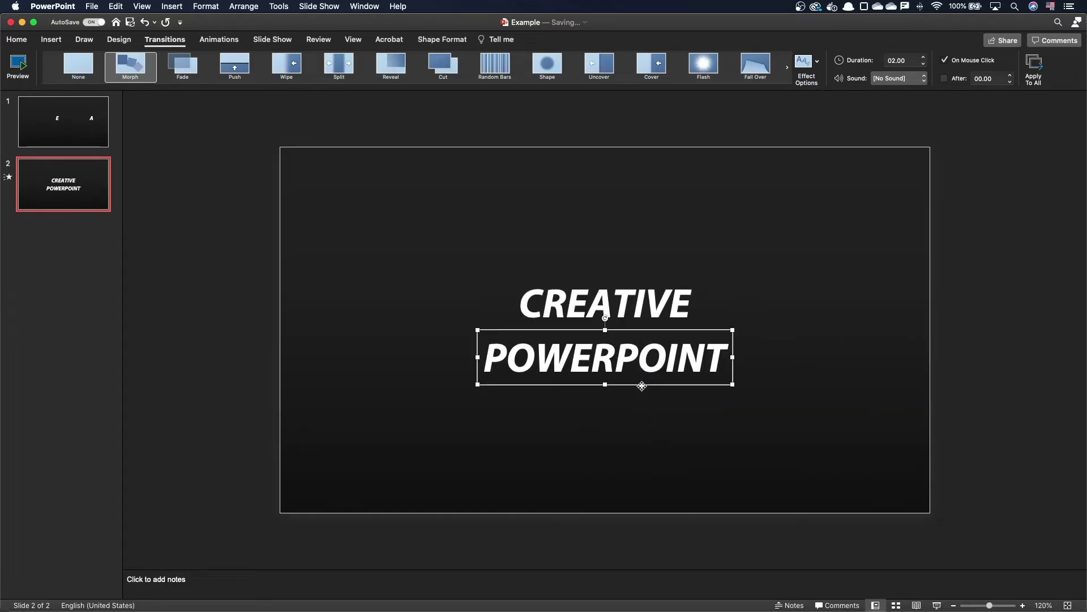
{"action": "left_click", "coordinate": [86, 123]}
{"action": "key", "text": "super+v"}
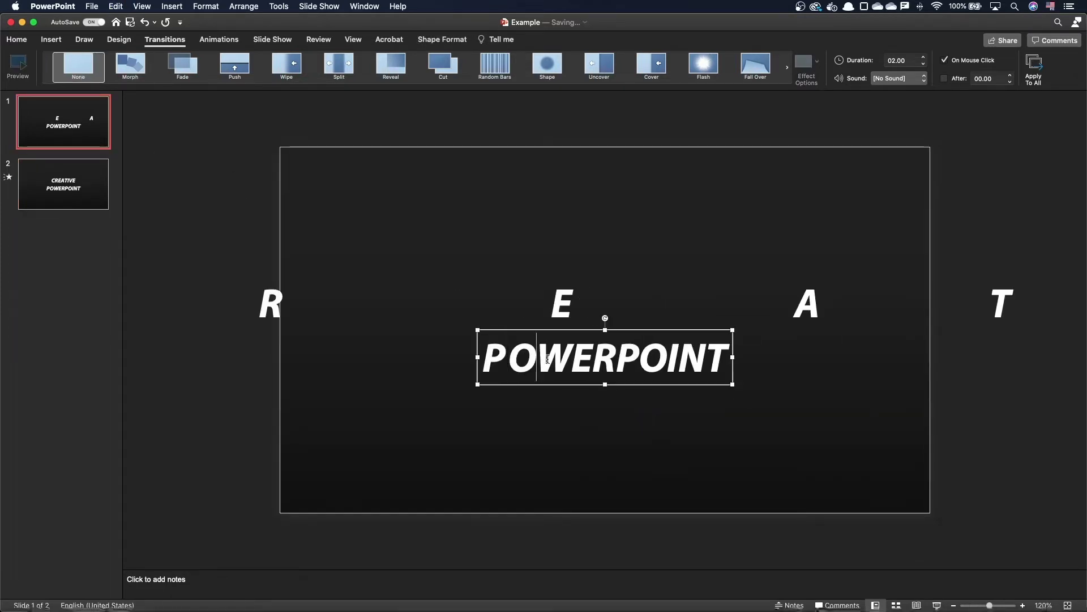
Spread slide 1's POWERPOINT letters far apart with inserted spaces
{"action": "left_click", "coordinate": [511, 358]}
{"action": "left_click", "coordinate": [538, 359]}
{"action": "key", "text": "Right"}
{"action": "key", "text": "Right"}
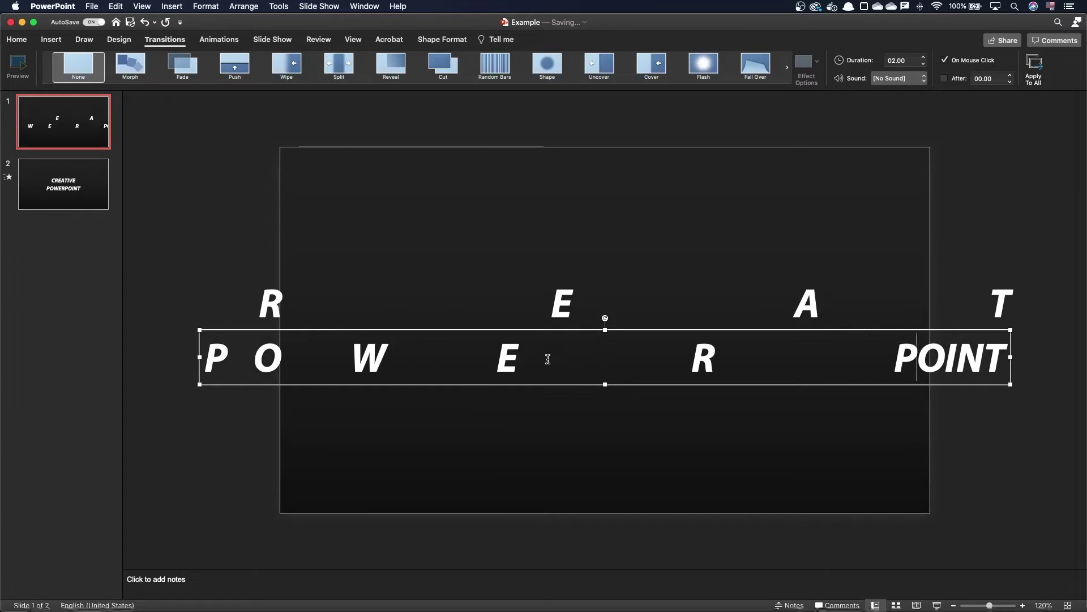
{"action": "key", "text": "Right"}
{"action": "key", "text": "Right"}
{"action": "key", "text": "Right"}
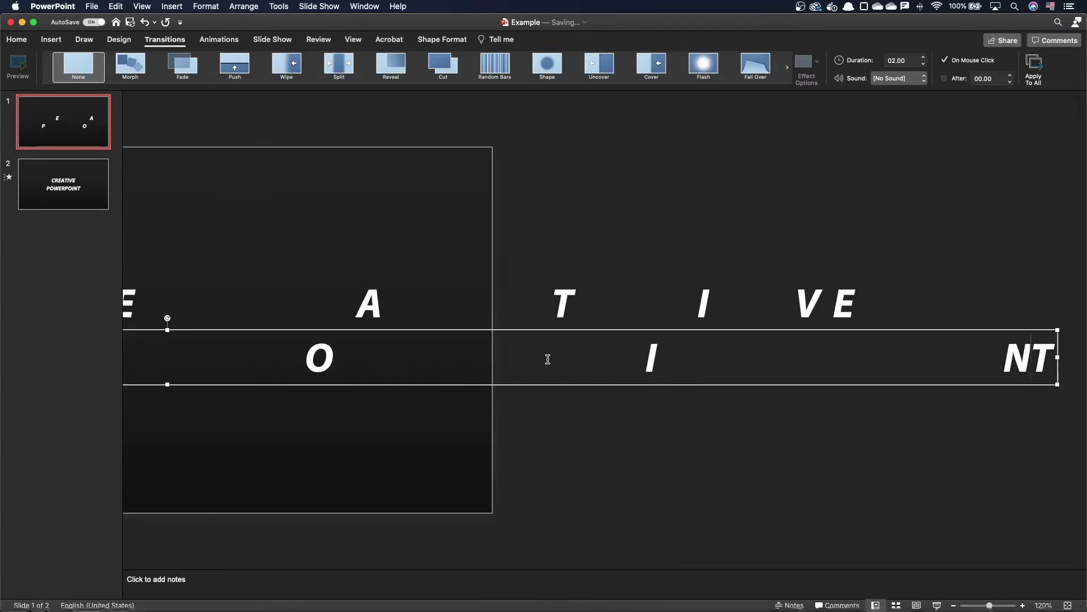
{"action": "key", "text": "Right"}
{"action": "scroll", "coordinate": [361, 433], "scroll_direction": "down", "scroll_amount": 5}
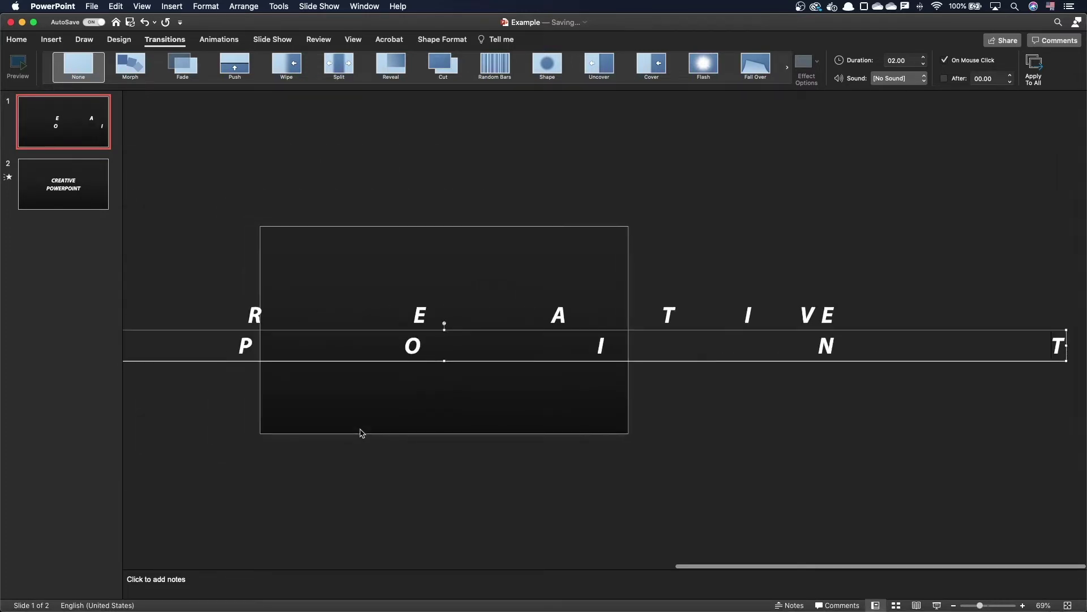
{"action": "scroll", "coordinate": [361, 433], "scroll_direction": "down", "scroll_amount": 4}
{"action": "scroll", "coordinate": [525, 411], "scroll_direction": "up", "scroll_amount": 2}
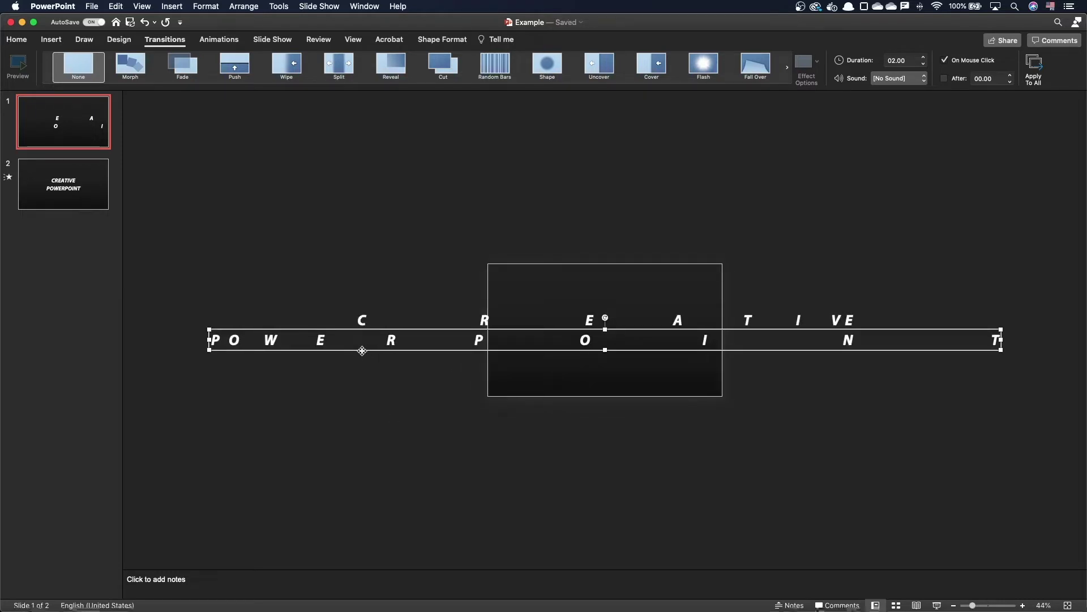
Push slide 1's POWERPOINT letters past the right edge and CREATIVE past the left
{"action": "left_click_drag", "start_coordinate": [363, 351], "coordinate": [905, 362]}
{"action": "left_click", "coordinate": [657, 324]}
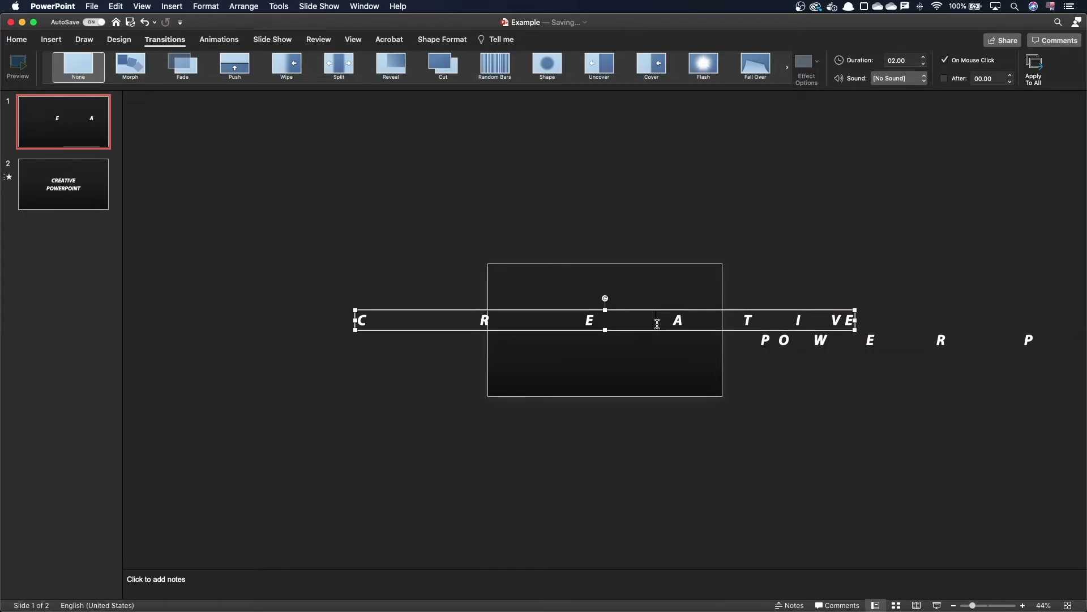
{"action": "left_click_drag", "start_coordinate": [686, 333], "coordinate": [292, 336]}
{"action": "left_click", "coordinate": [400, 364]}
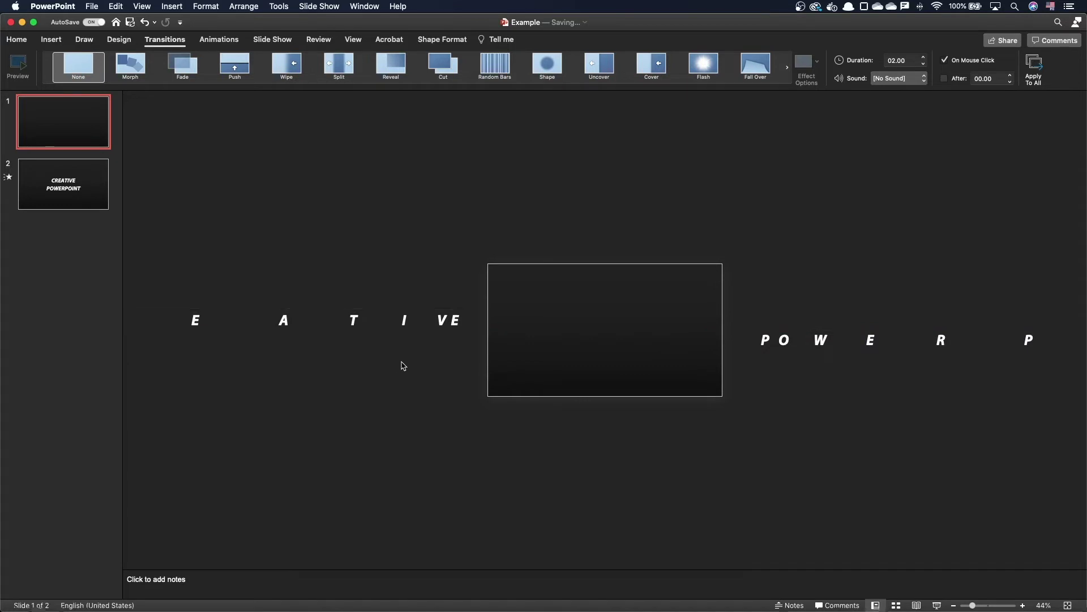
{"action": "left_click", "coordinate": [97, 203]}
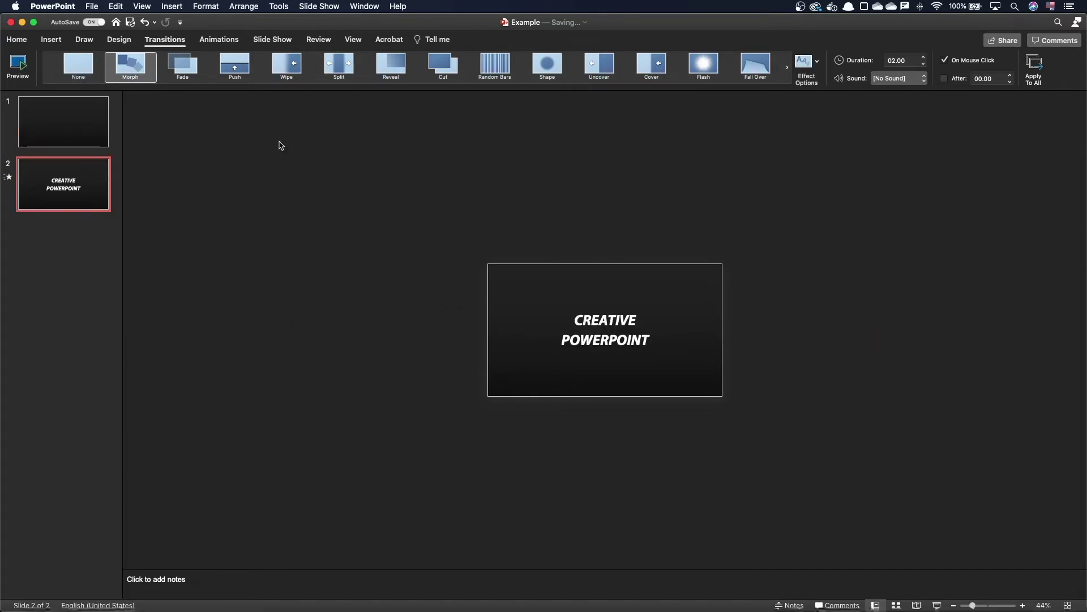
Shorten slide 2's Morph duration to 01.50 seconds and replay the animation from slide 1
{"action": "left_click", "coordinate": [924, 65]}
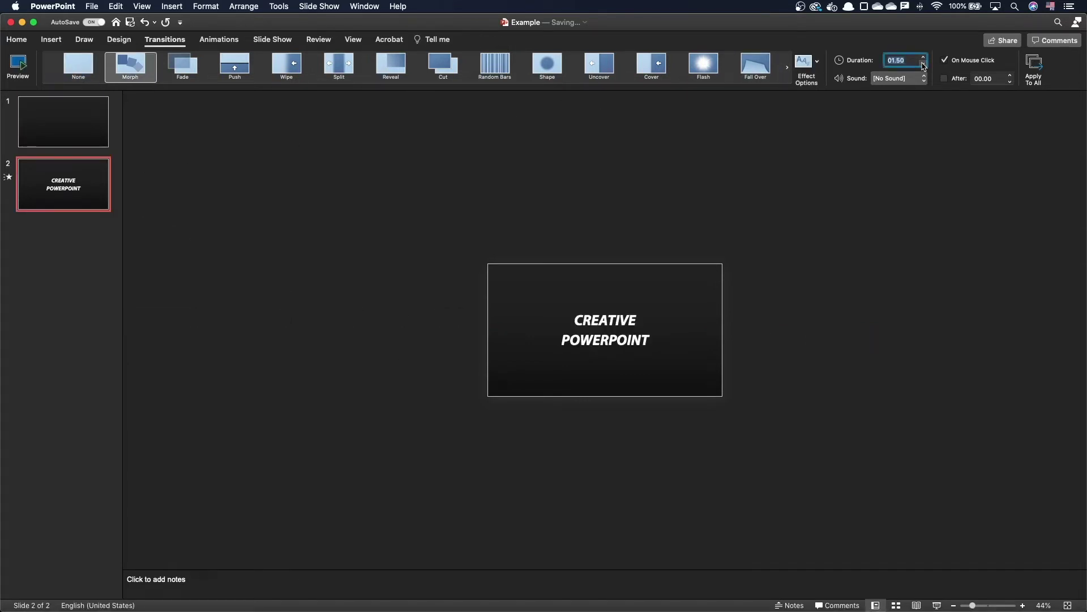
{"action": "left_click", "coordinate": [58, 125]}
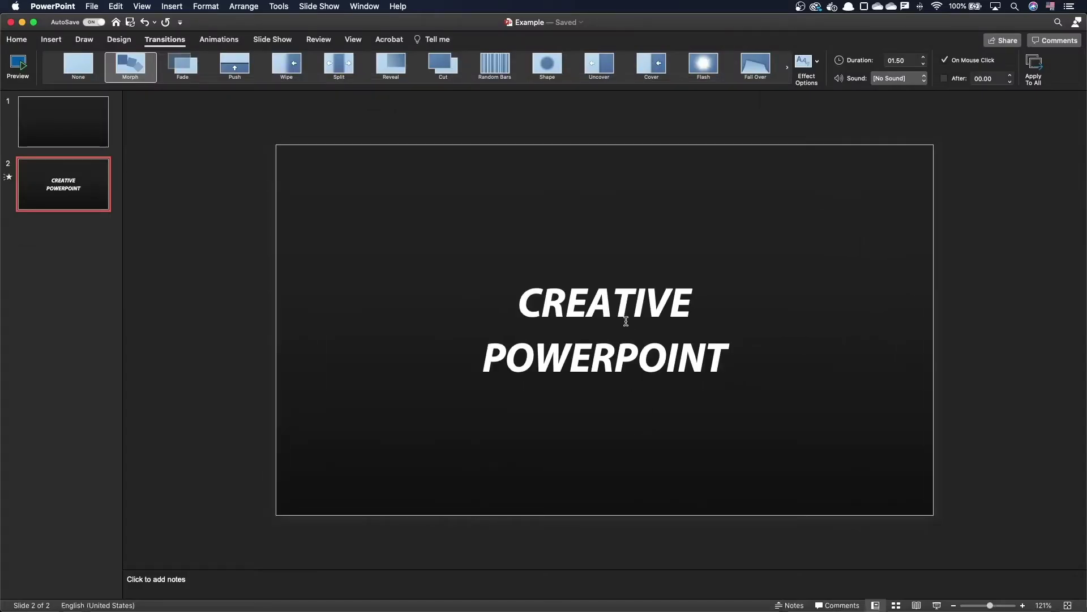
{"action": "left_click", "coordinate": [625, 313]}
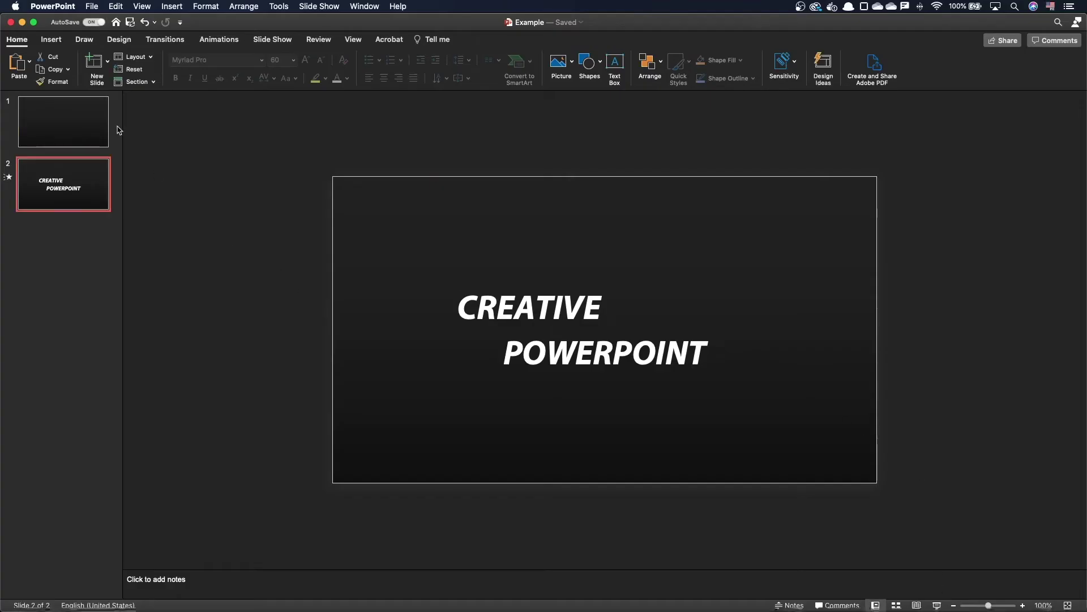
Return to slide 1 with its off-slide CREATIVE and POWERPOINT lines
{"action": "left_click", "coordinate": [81, 111]}
Select both off-slide letter boxes and give their text a white 150 pt glow
{"action": "scroll", "coordinate": [500, 406], "scroll_direction": "down", "scroll_amount": 5}
{"action": "left_click", "coordinate": [429, 317]}
{"action": "left_click", "coordinate": [765, 345], "text": "shift"}
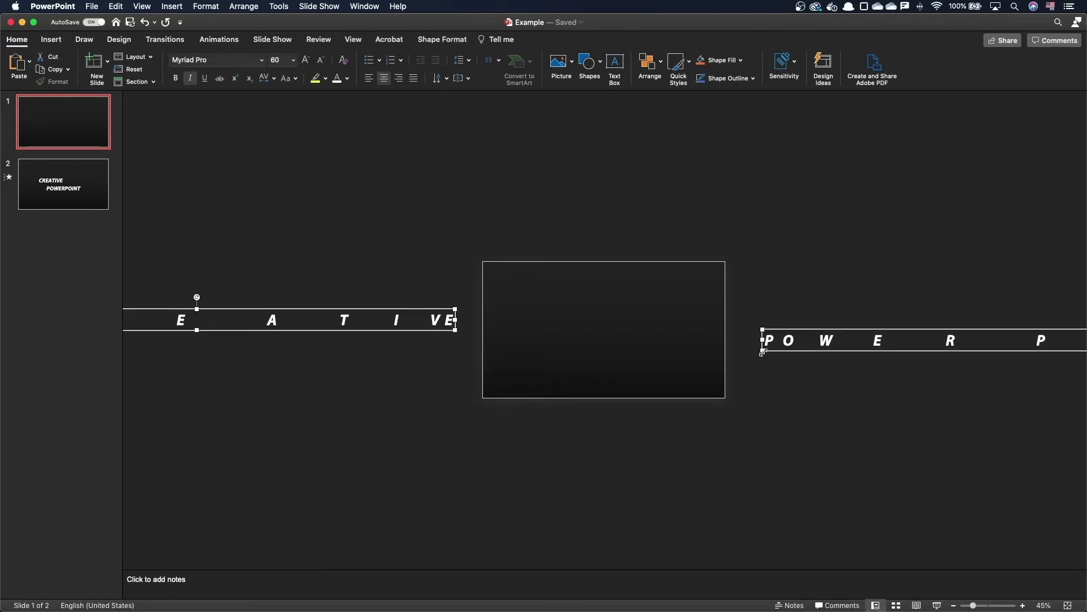
{"action": "right_click", "coordinate": [764, 353]}
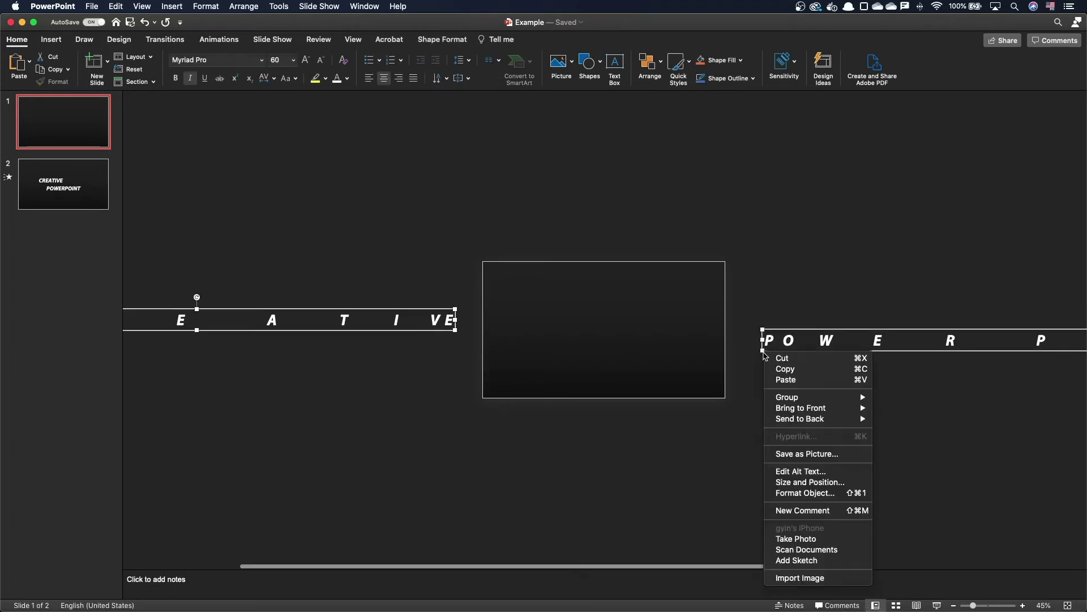
{"action": "left_click", "coordinate": [800, 493]}
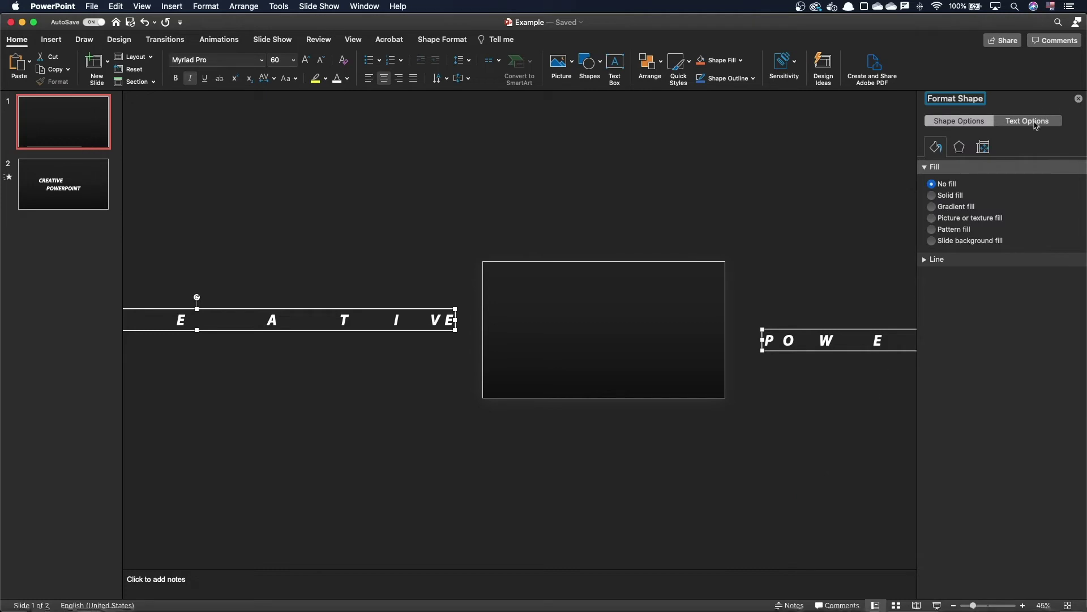
{"action": "left_click", "coordinate": [1035, 122]}
{"action": "left_click", "coordinate": [958, 147]}
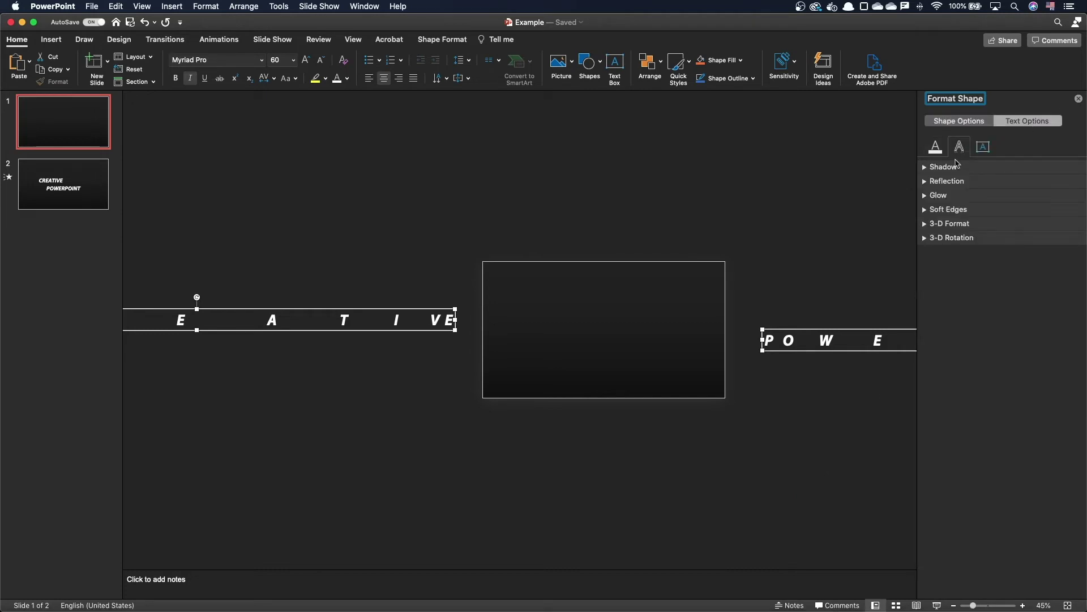
{"action": "left_click", "coordinate": [924, 196]}
{"action": "left_click", "coordinate": [1068, 232]}
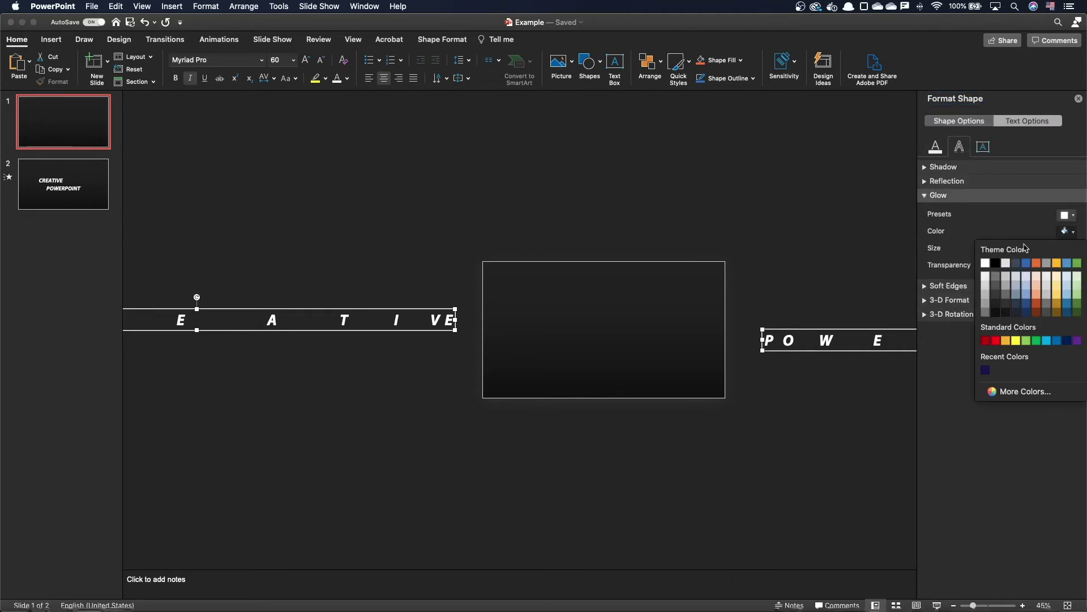
{"action": "left_click", "coordinate": [986, 265]}
{"action": "left_click_drag", "start_coordinate": [980, 250], "coordinate": [1052, 252]}
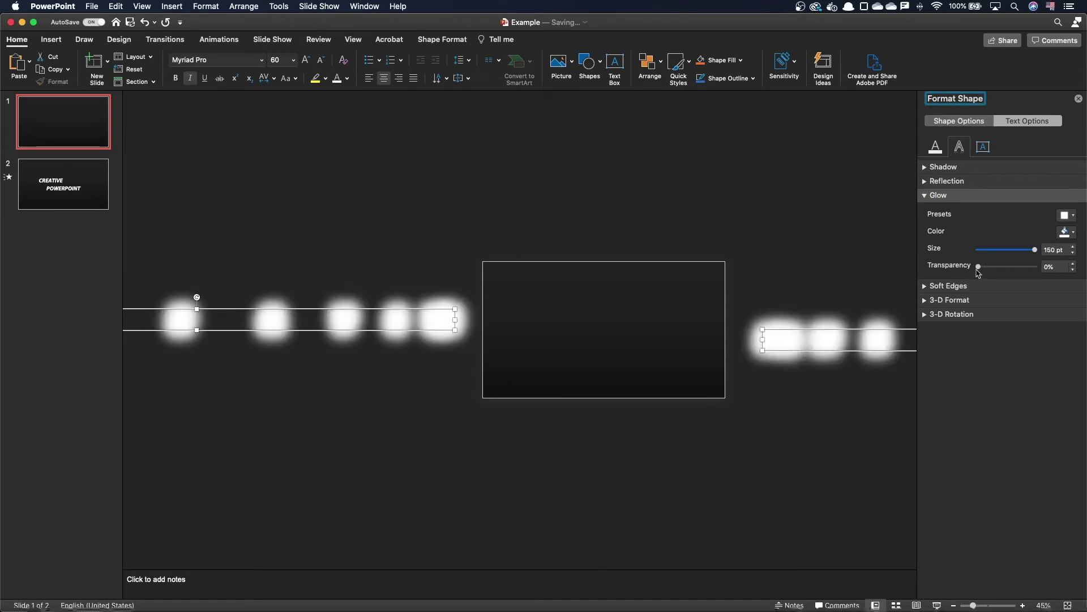
{"action": "left_click", "coordinate": [569, 250]}
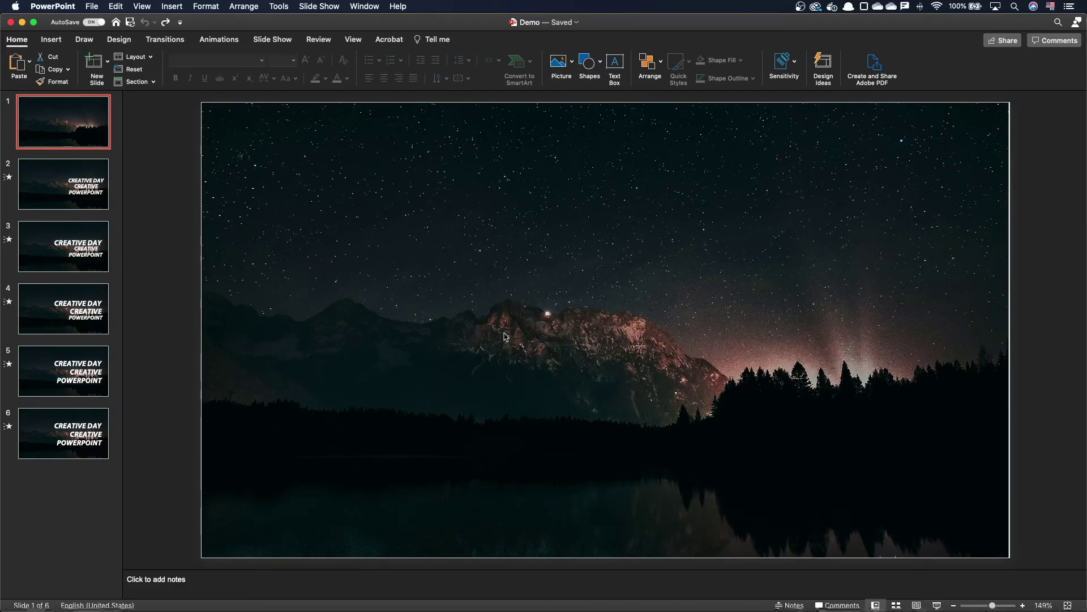
Step through the Demo deck from slide 1's glowing letters to slide 5
{"action": "scroll", "coordinate": [505, 336], "scroll_direction": "down", "scroll_amount": 10}
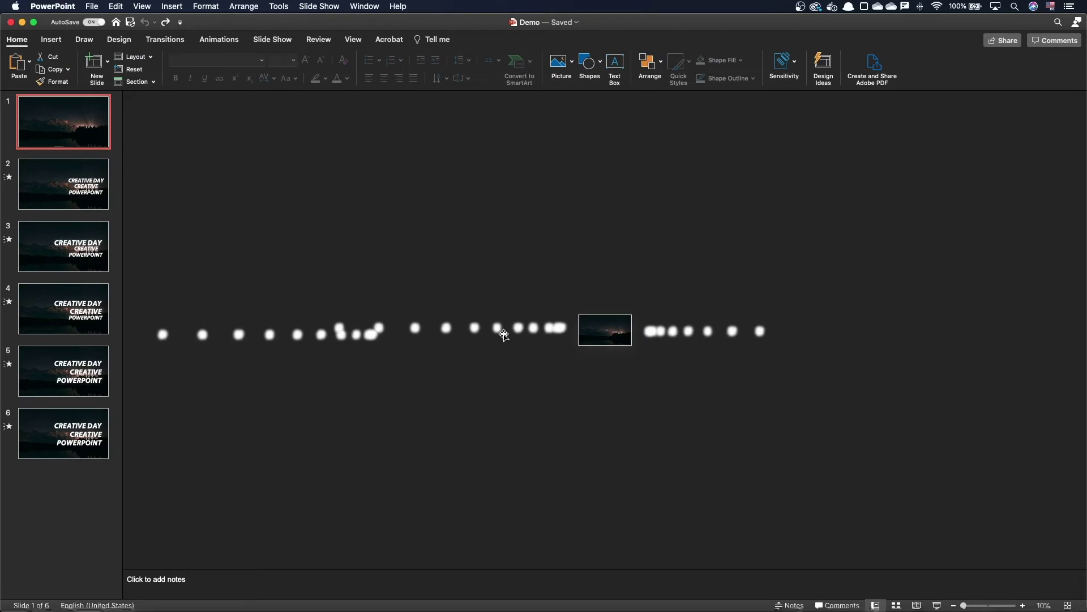
{"action": "scroll", "coordinate": [589, 354], "scroll_direction": "up", "scroll_amount": 10}
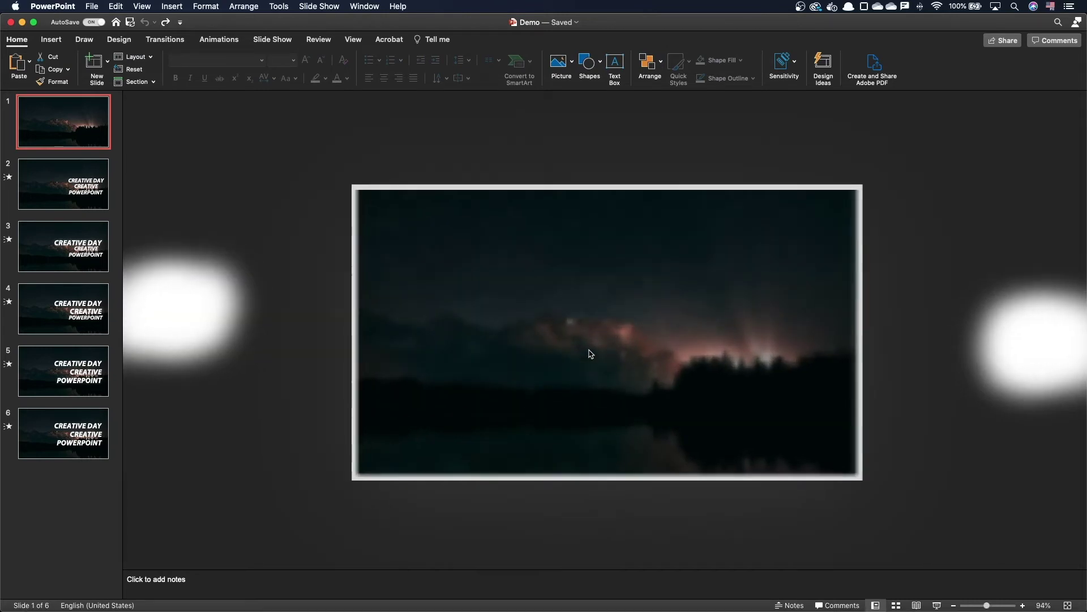
{"action": "left_click", "coordinate": [96, 198]}
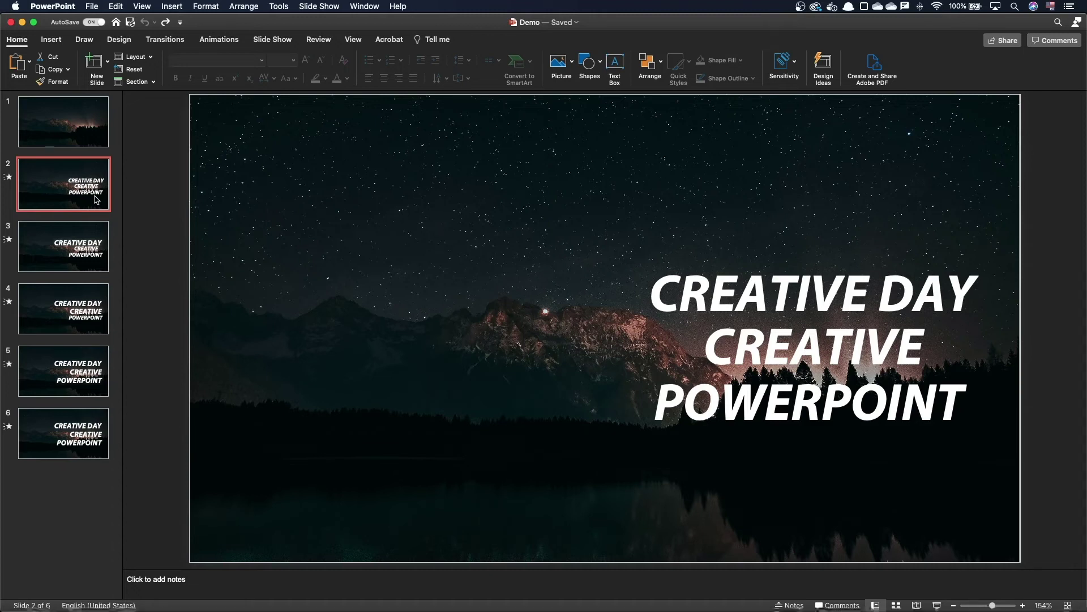
{"action": "key", "text": "Down"}
{"action": "key", "text": "Down"}
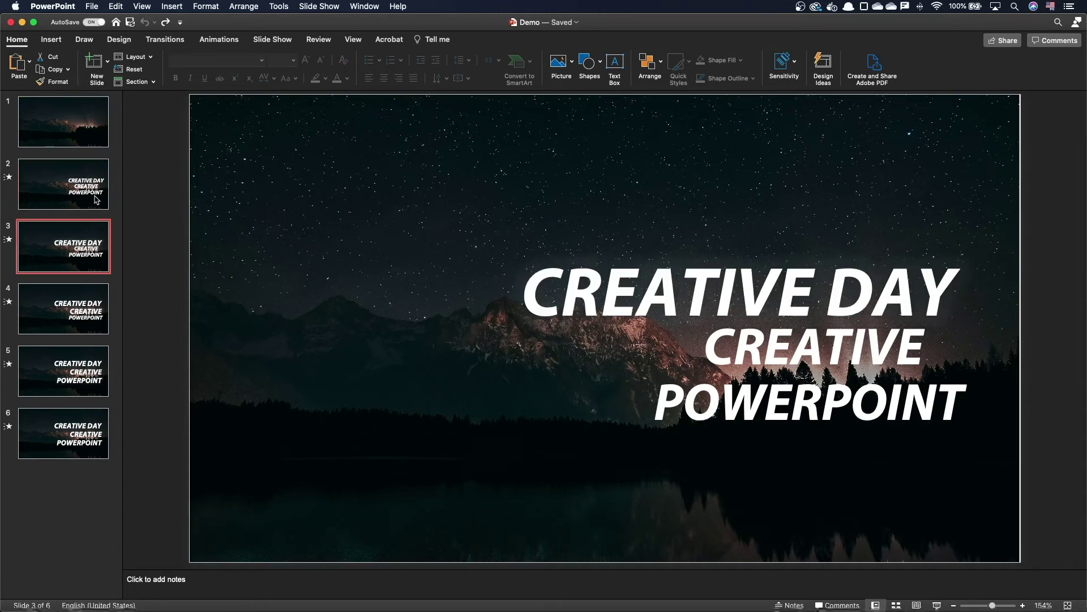
{"action": "key", "text": "Down"}
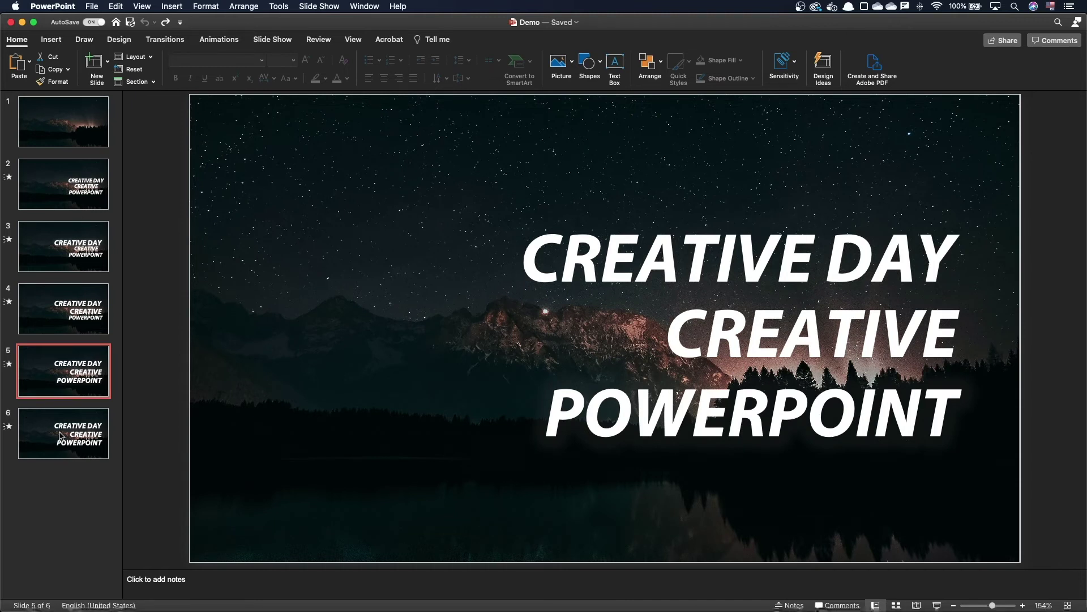
Select slides 3–5 and review their Morph transition options, leaving the 00.10 automatic advance unchanged
{"action": "left_click", "coordinate": [85, 247], "text": "shift"}
{"action": "left_click", "coordinate": [151, 44]}
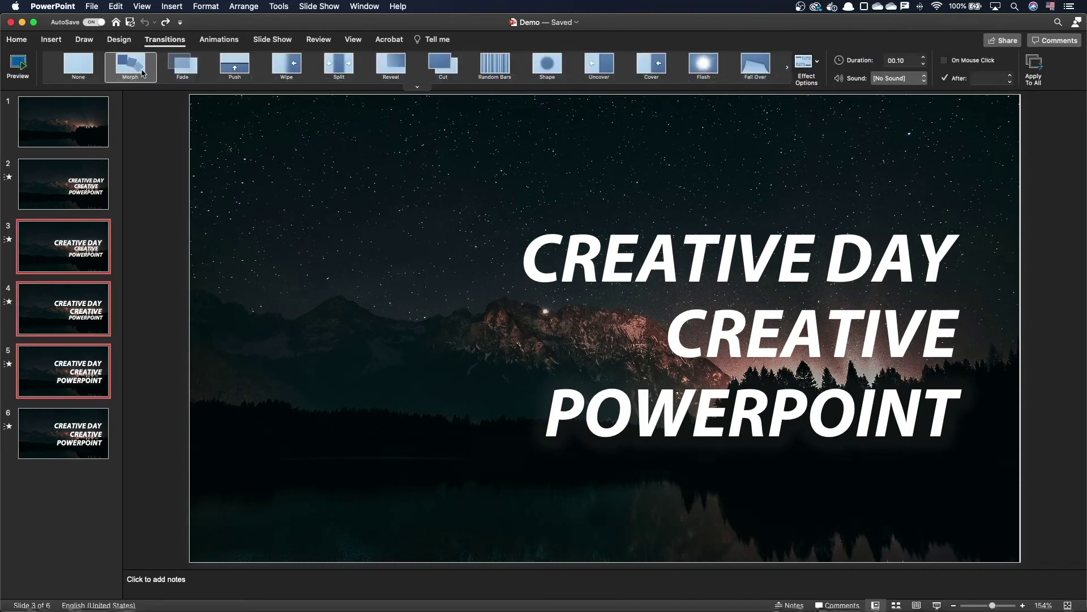
{"action": "left_click", "coordinate": [814, 80]}
{"action": "left_click", "coordinate": [814, 35]}
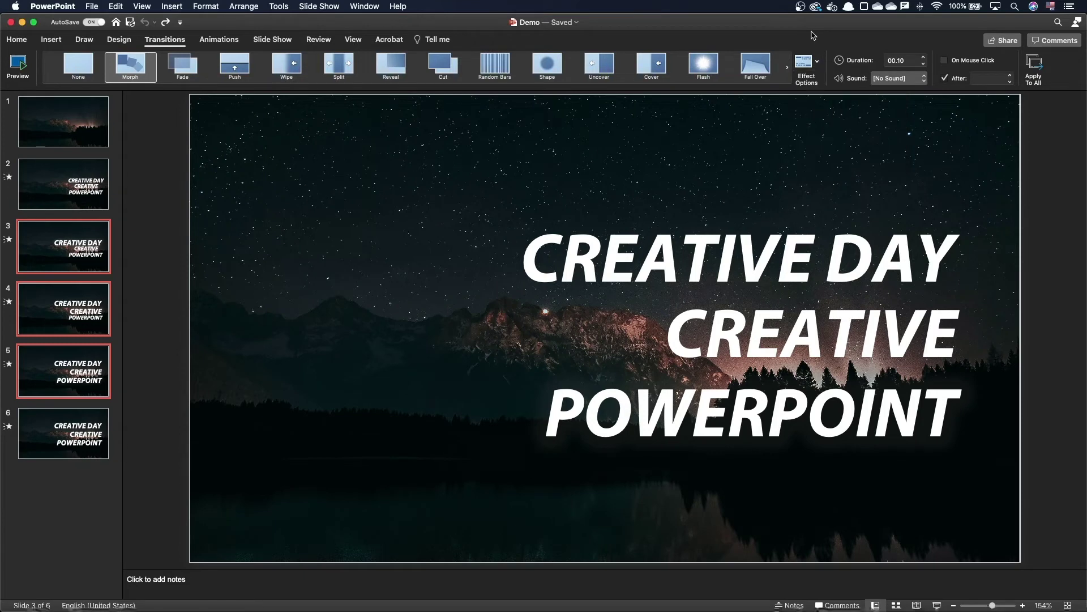